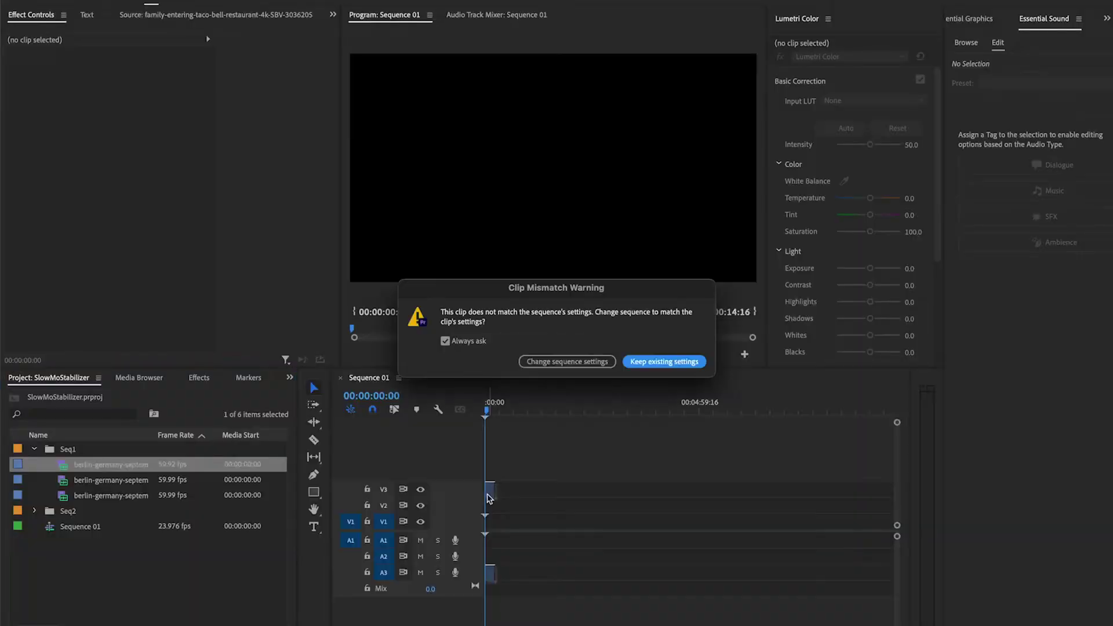
- Keep existing sequence settings, undo the added clips, and edit the first Berlin clip's out point
click(641, 363)
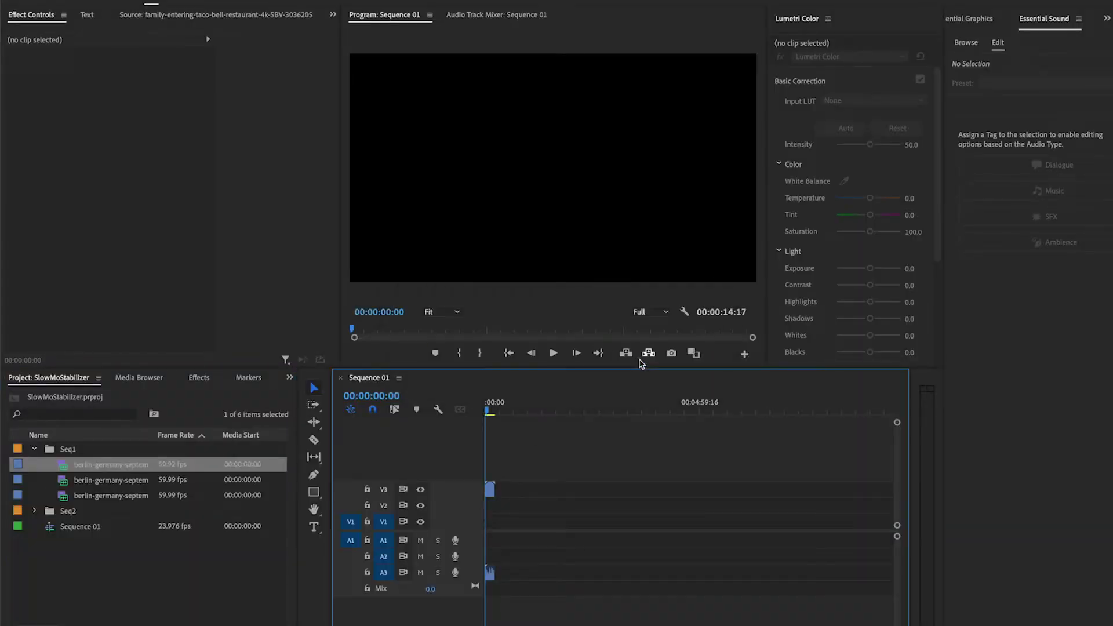
key(ctrl+z)
click(199, 470)
key(Tab)
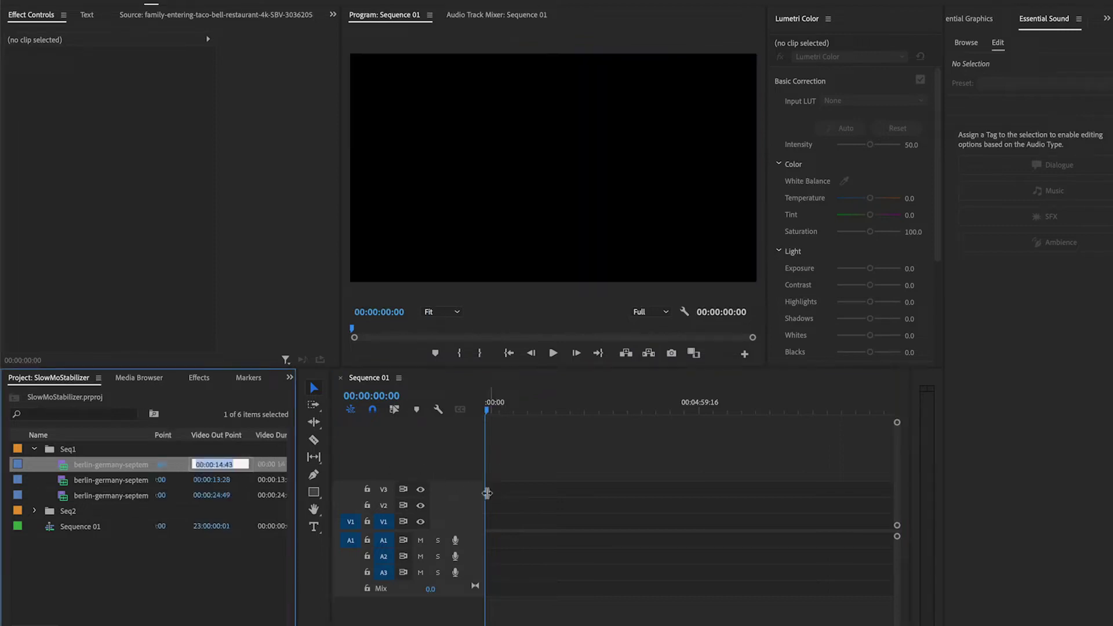
key(Escape)
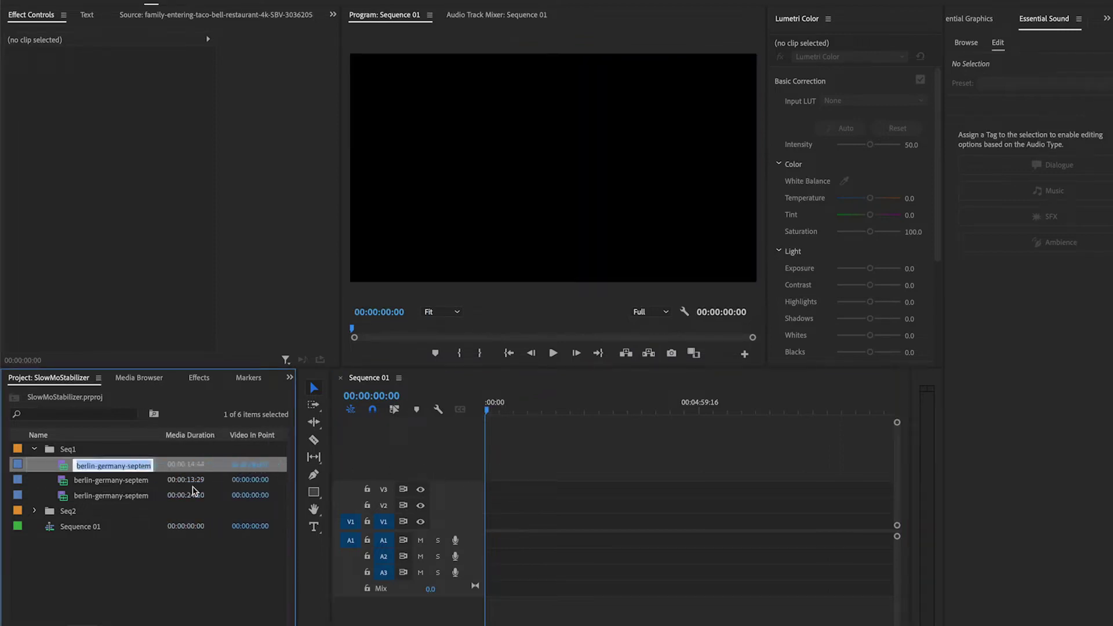
- Add the first Berlin clip to Sequence 01 again, keeping the existing sequence settings
click(143, 581)
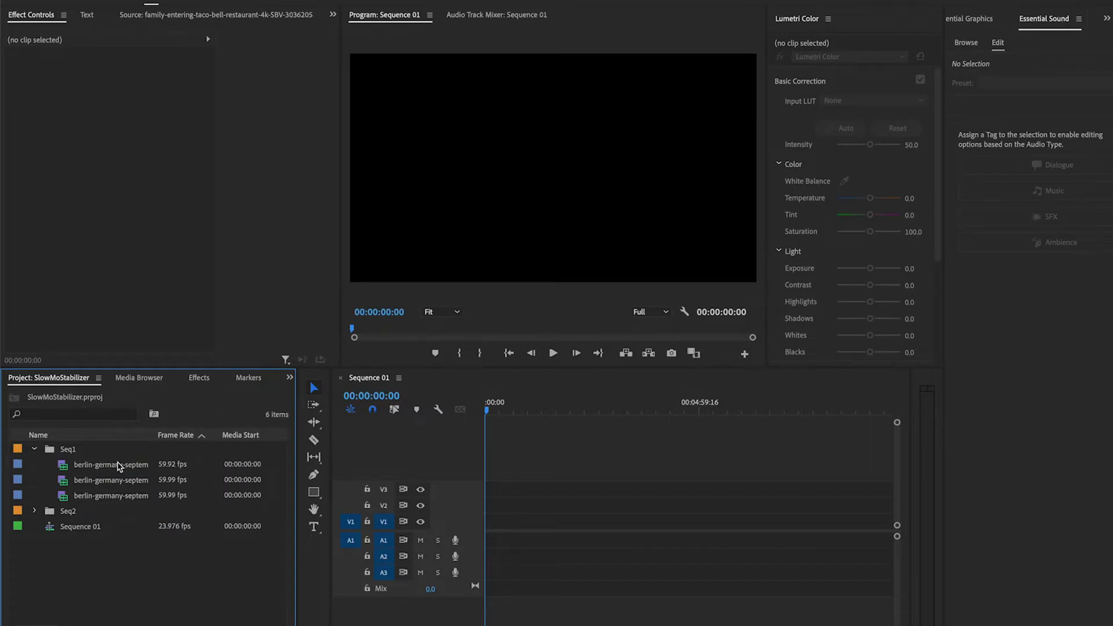
drag(139, 471, 497, 493)
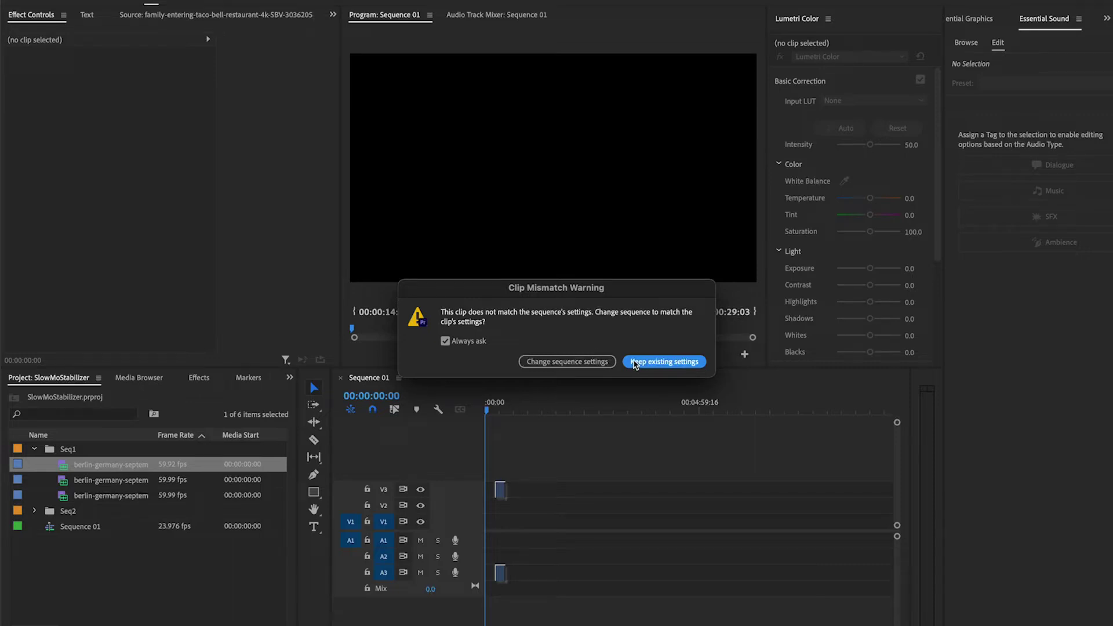
click(635, 361)
- Move the Berlin clip to the sequence start, delete its A3 audio, and play it
key(=)
key(=)
key(=)
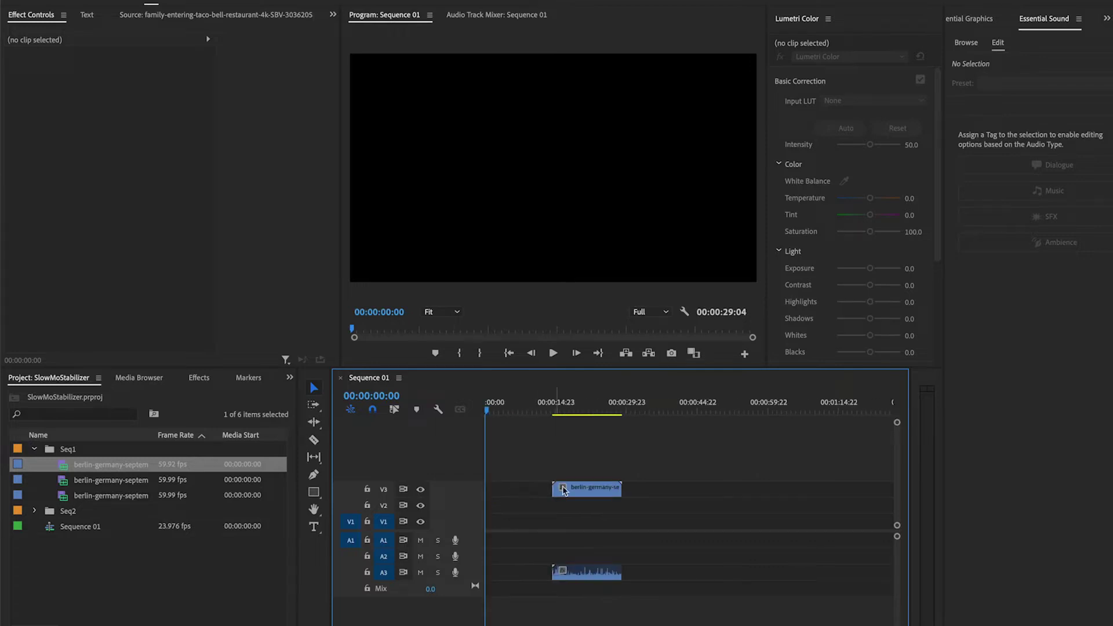
drag(563, 490, 497, 490)
click(581, 574)
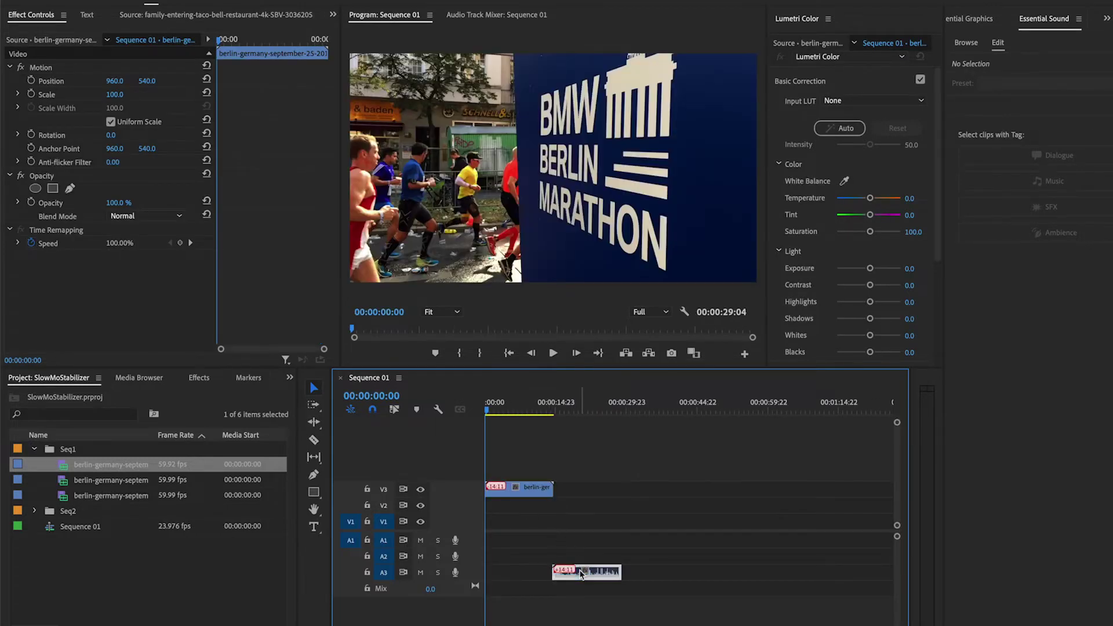
key(Delete)
key(space)
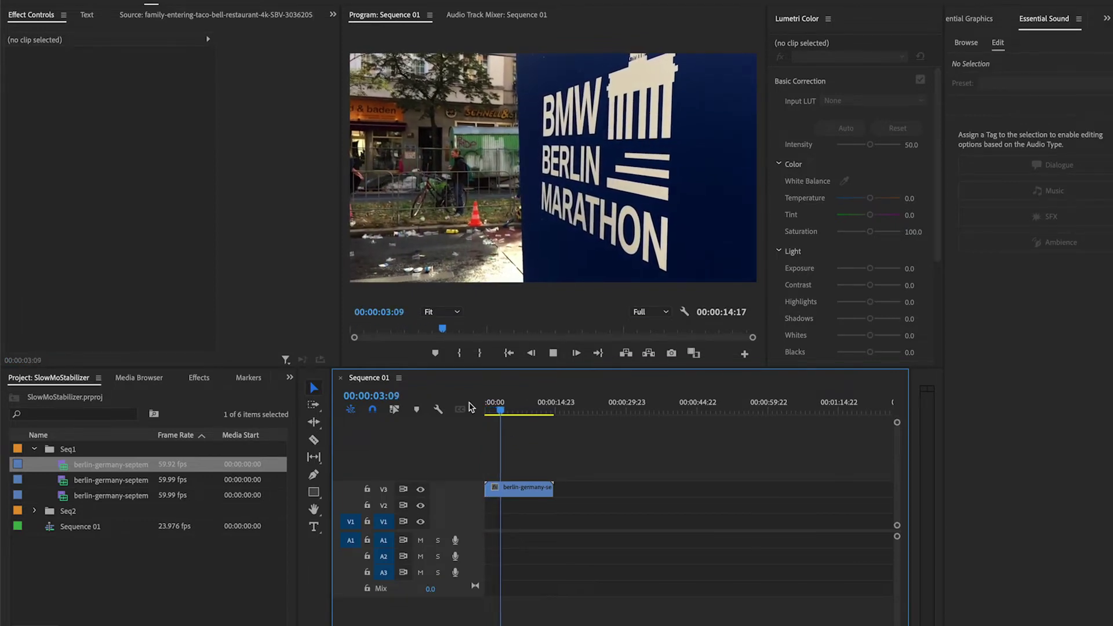
key(space)
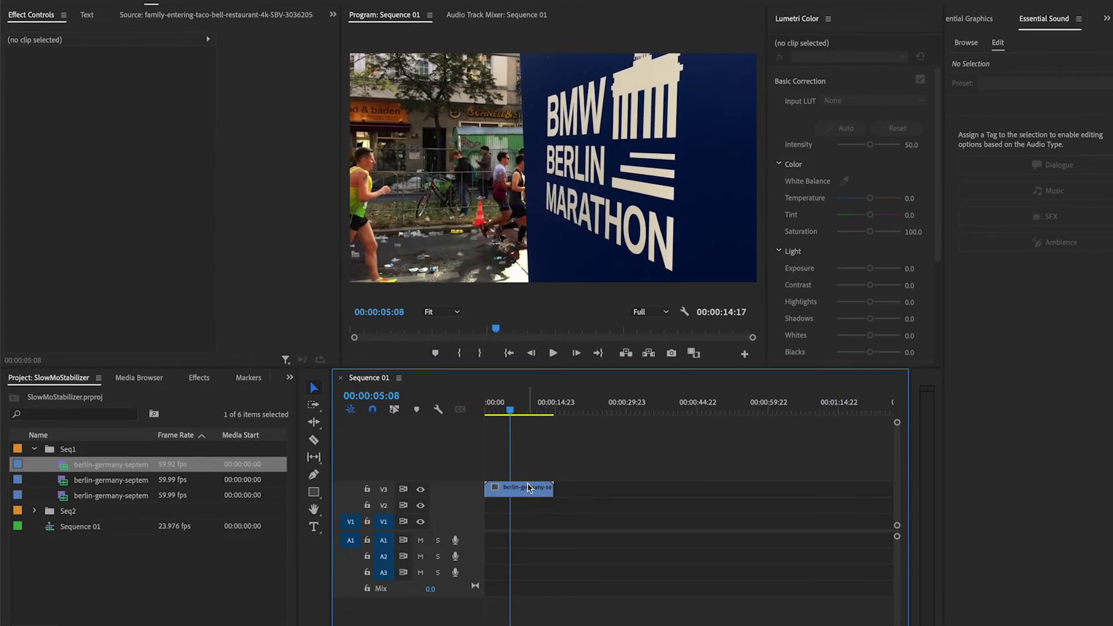
- Slow the Berlin clip to 40% speed, play it back, then delete it
click(526, 487)
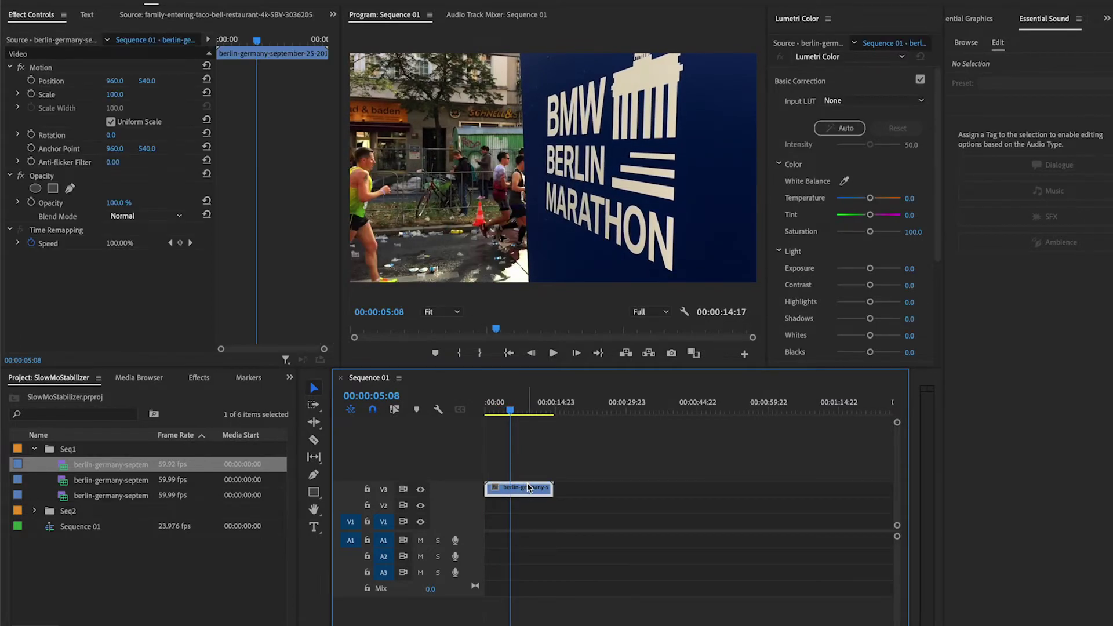
right_click(527, 487)
click(571, 412)
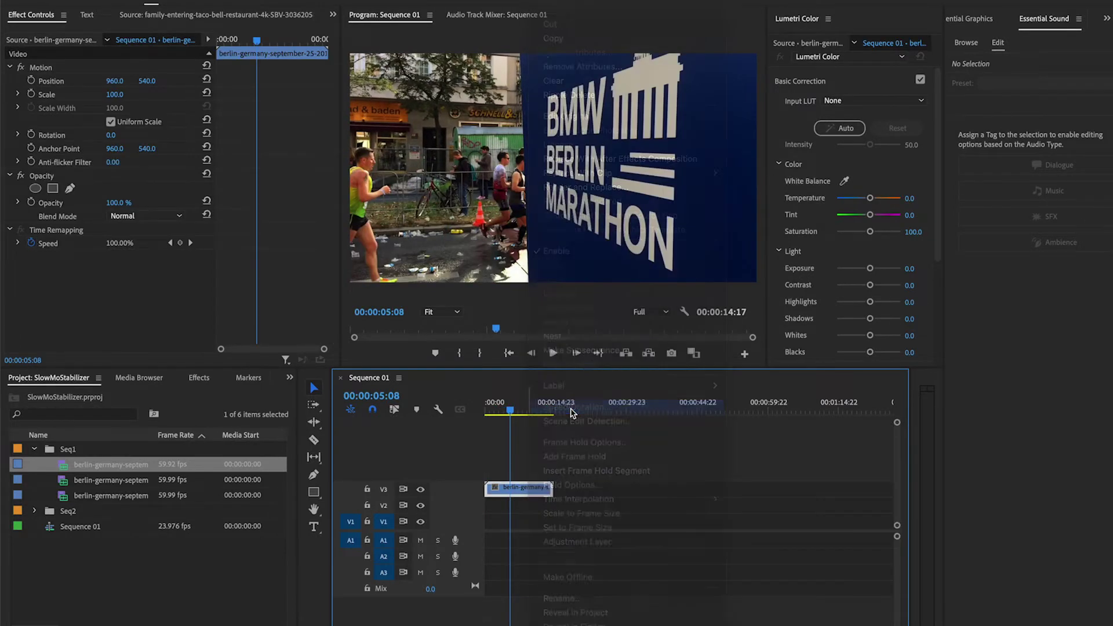
key(Return)
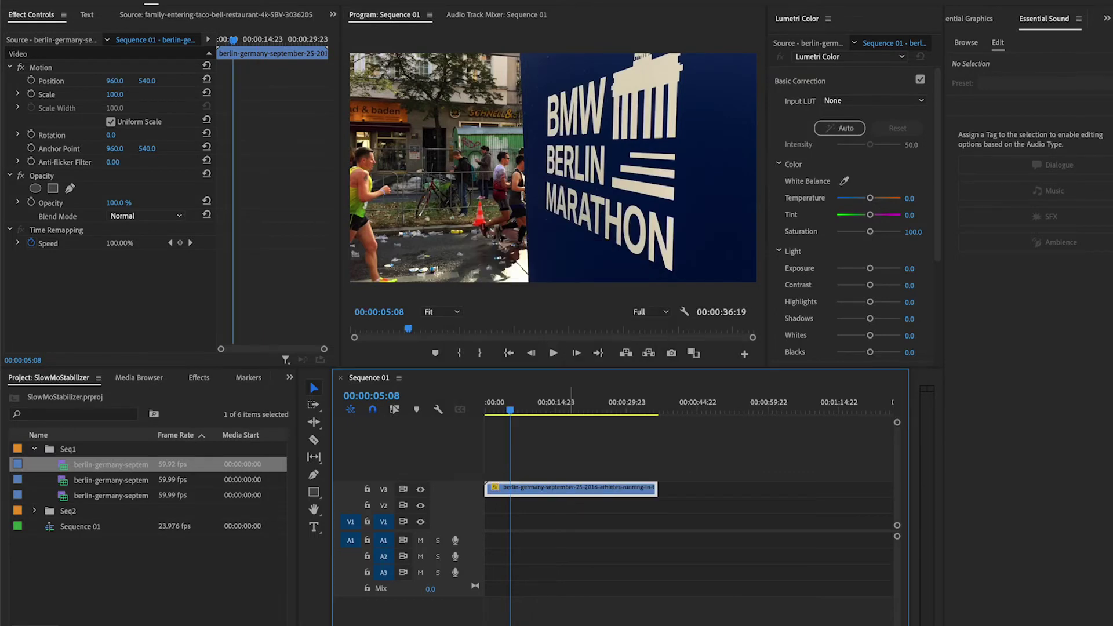
key(space)
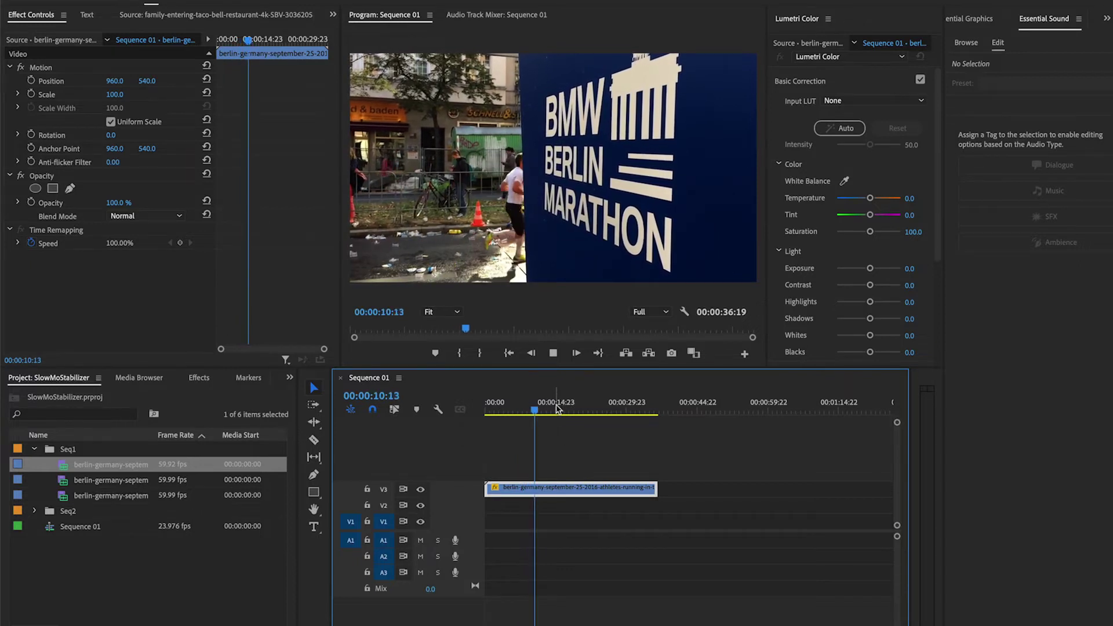
key(Delete)
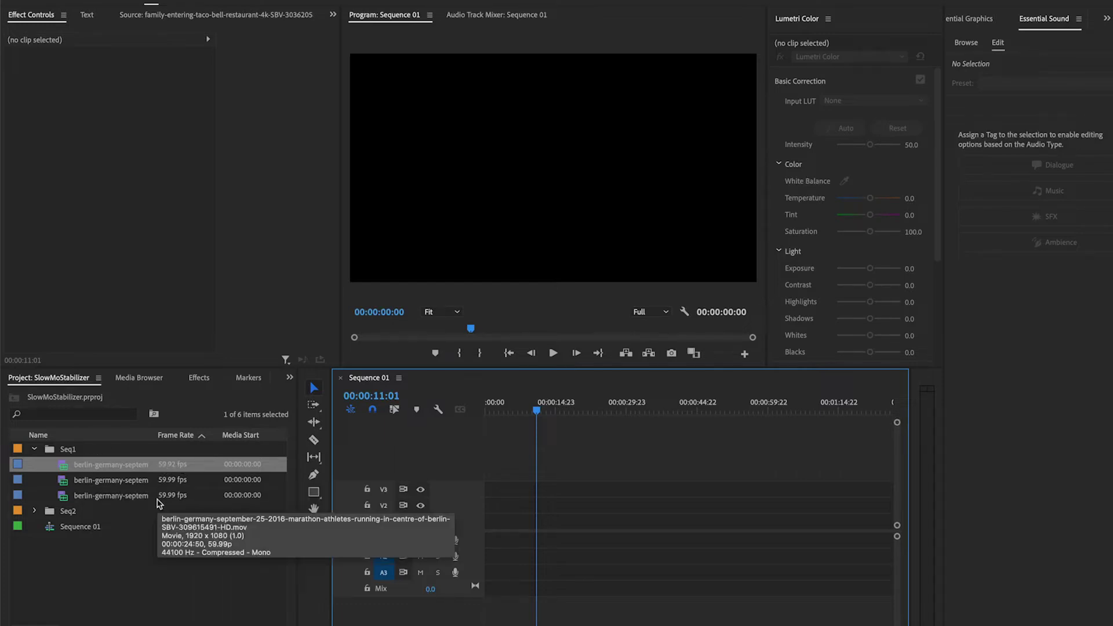
- Select all three Berlin clips in the bin and open Modify > Interpret Footage
click(168, 469)
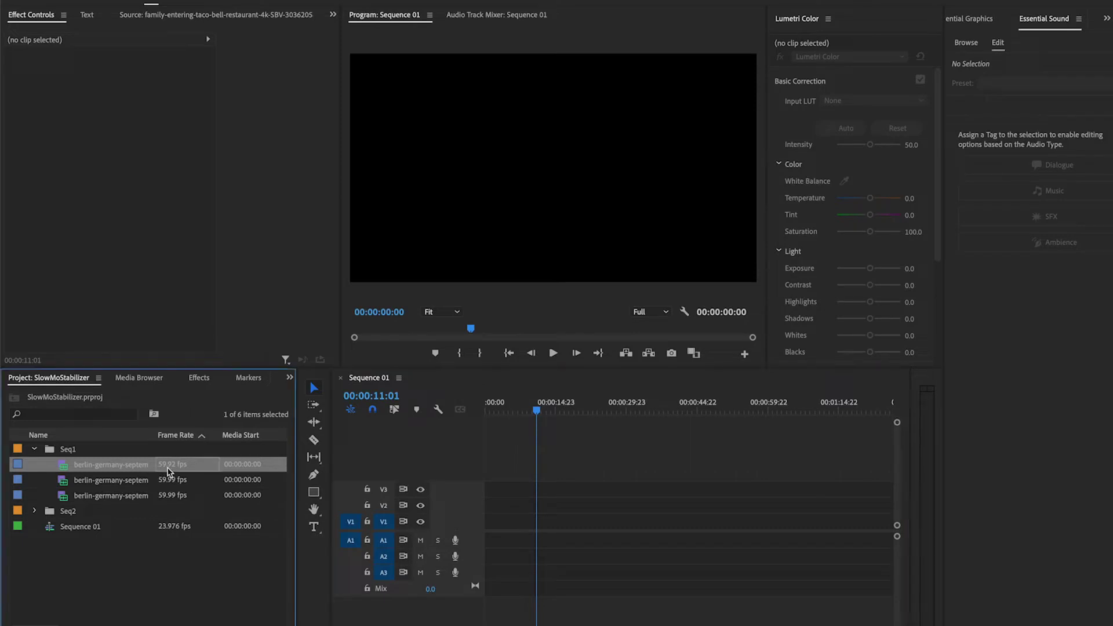
click(125, 467)
click(168, 469)
shift+click(172, 496)
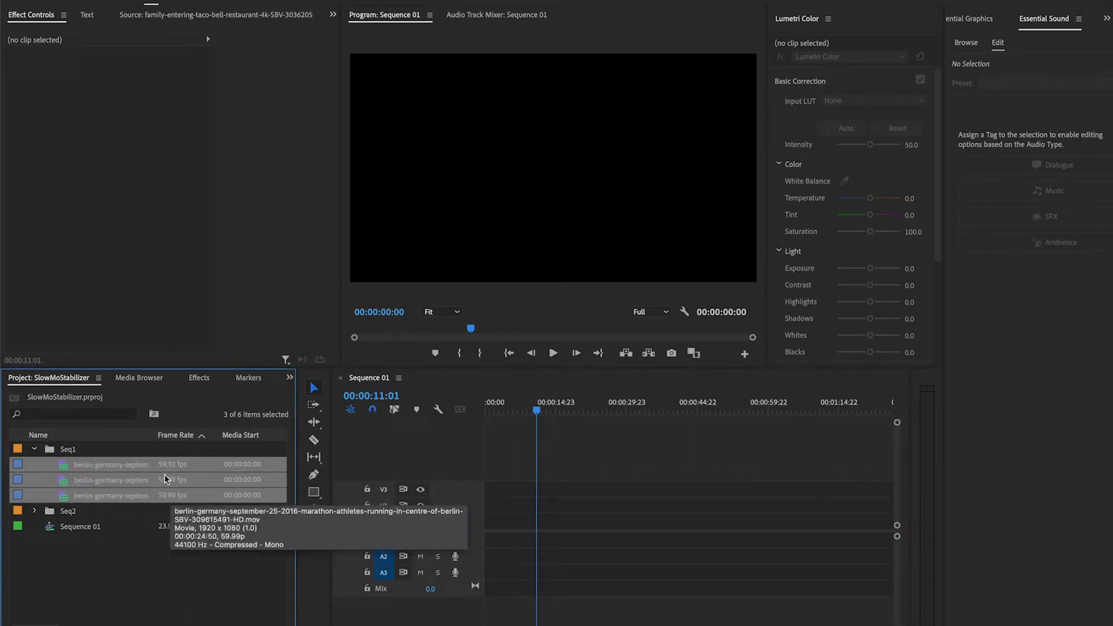
right_click(177, 471)
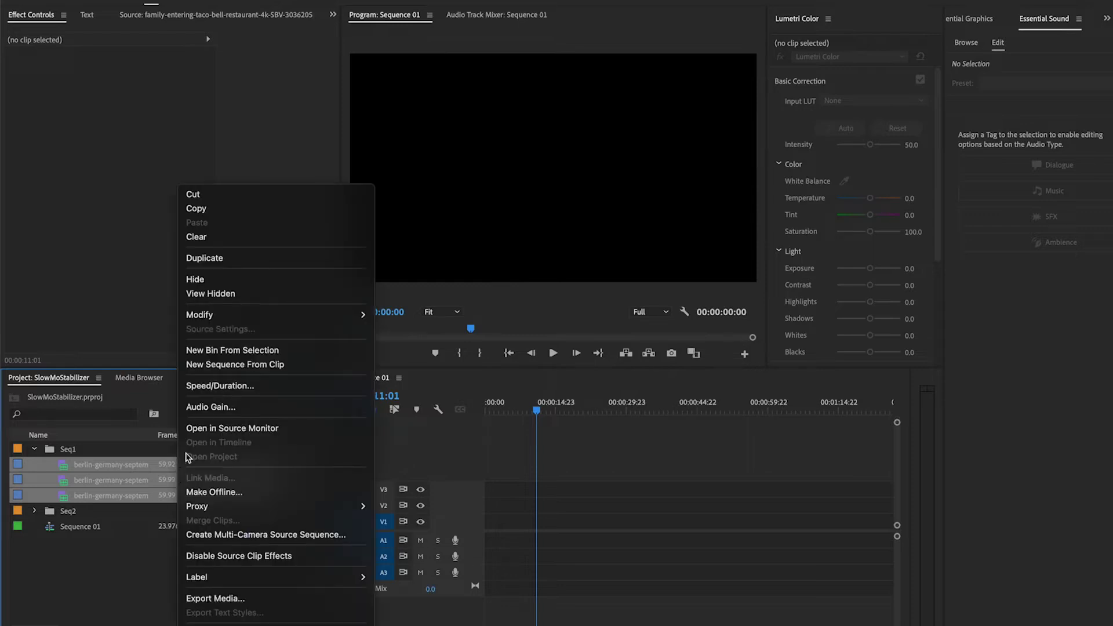
mouse_move(260, 319)
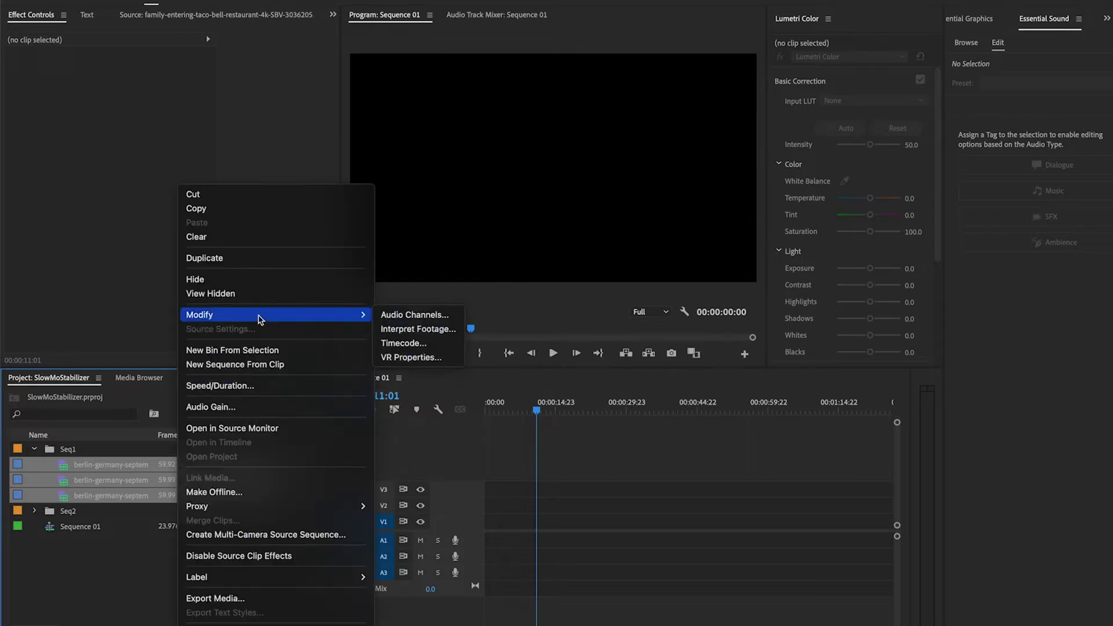
click(395, 329)
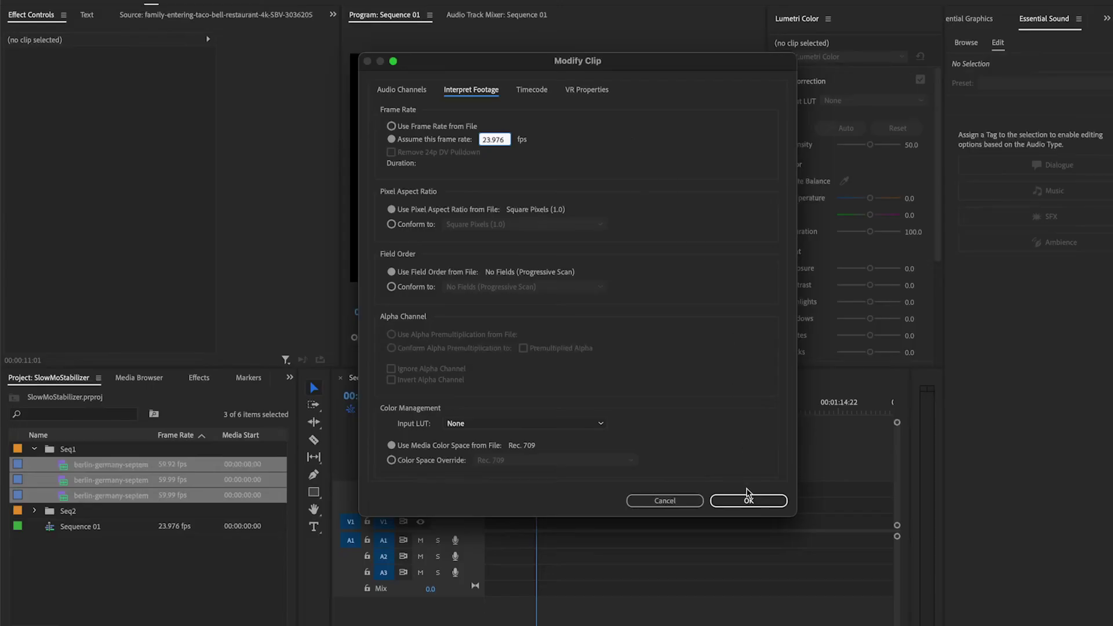
- Confirm the 23.976 fps assumed frame rate for the three Berlin clips
click(748, 500)
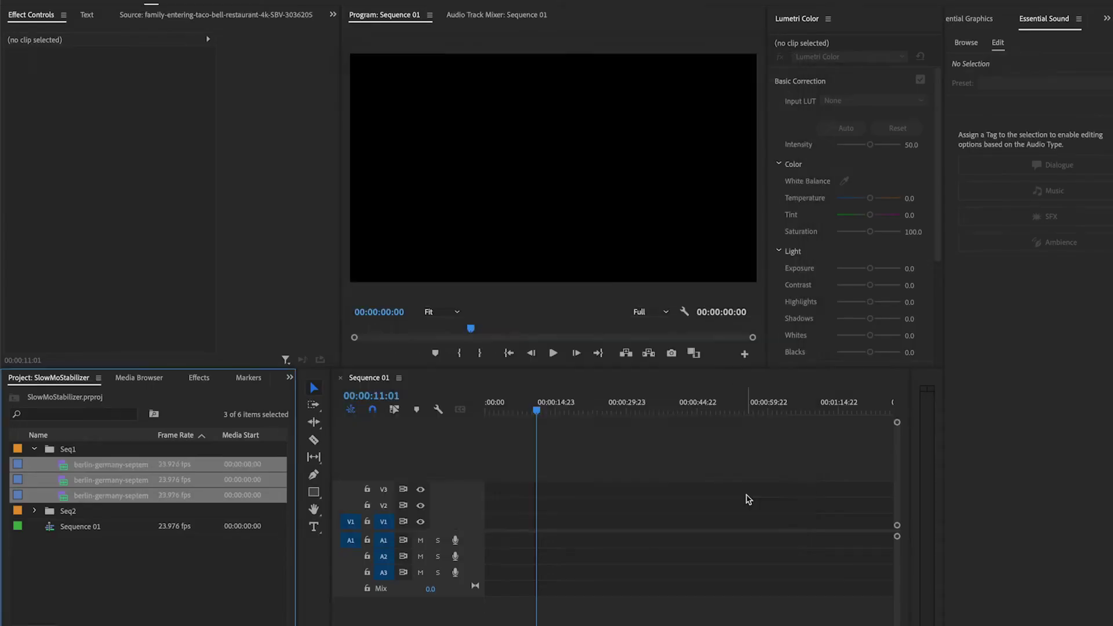
- Place the reinterpreted first Berlin clip at the sequence start without its A3 audio and play it
click(135, 581)
click(102, 466)
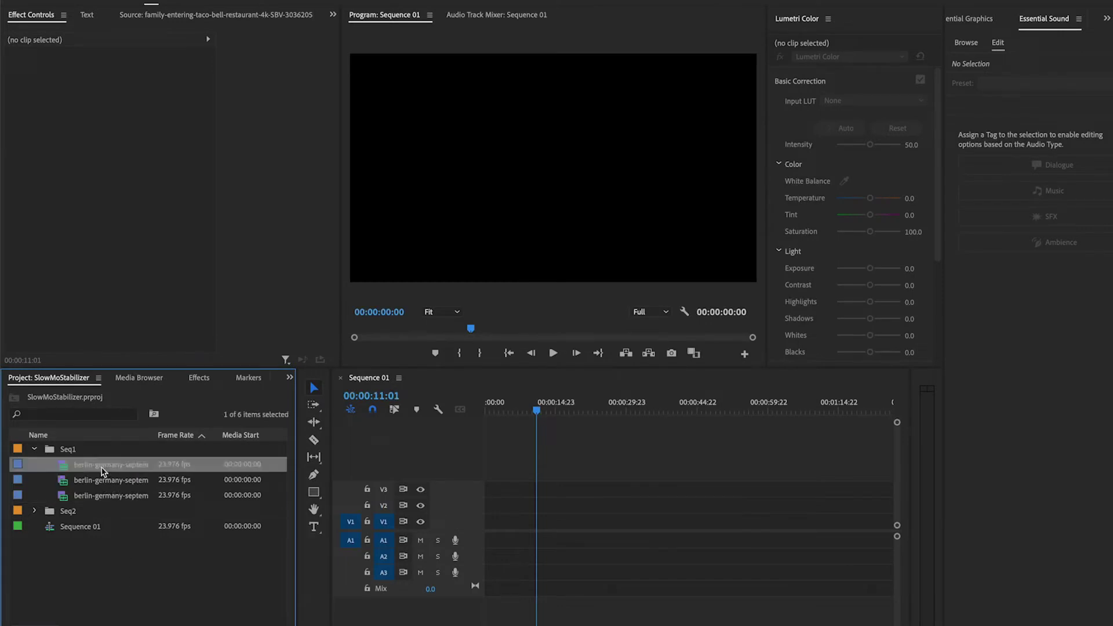
drag(220, 499, 490, 488)
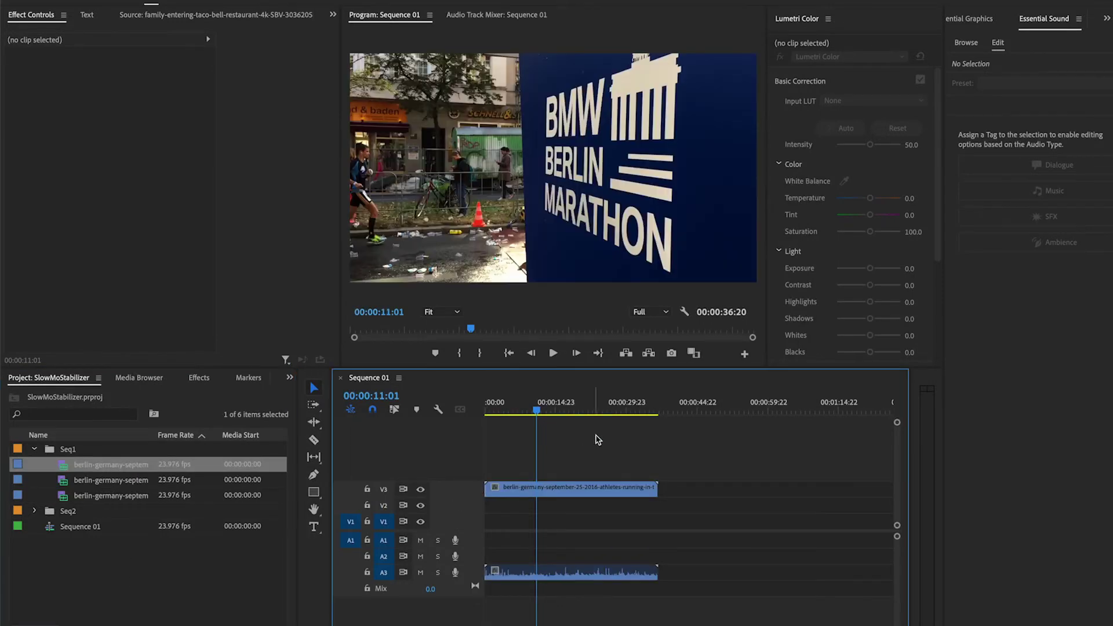
alt+click(556, 573)
key(Delete)
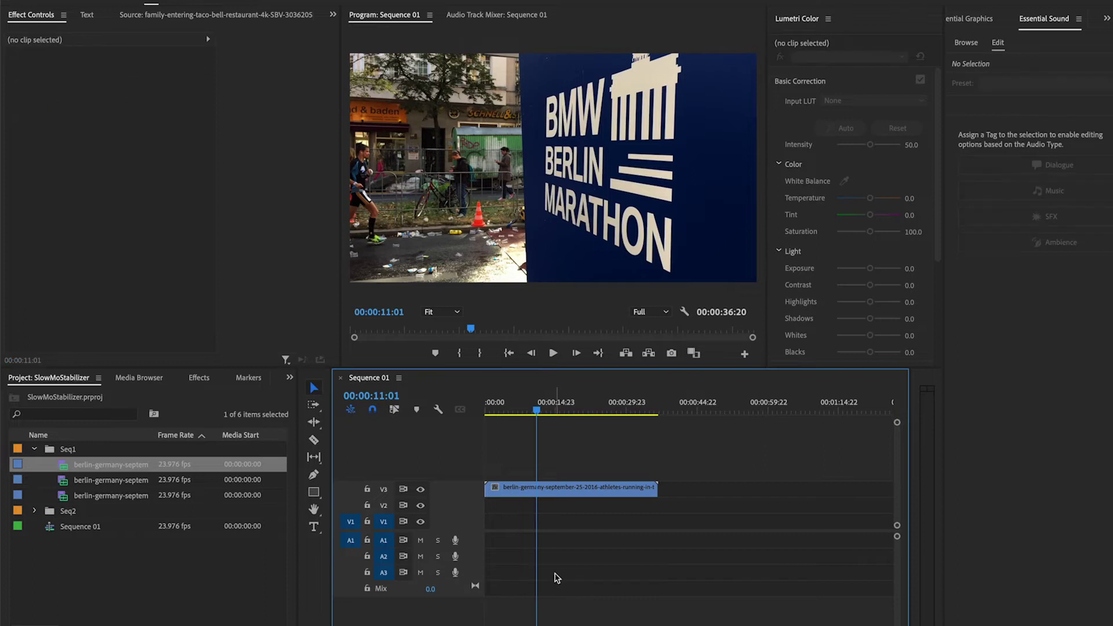
drag(546, 409, 528, 410)
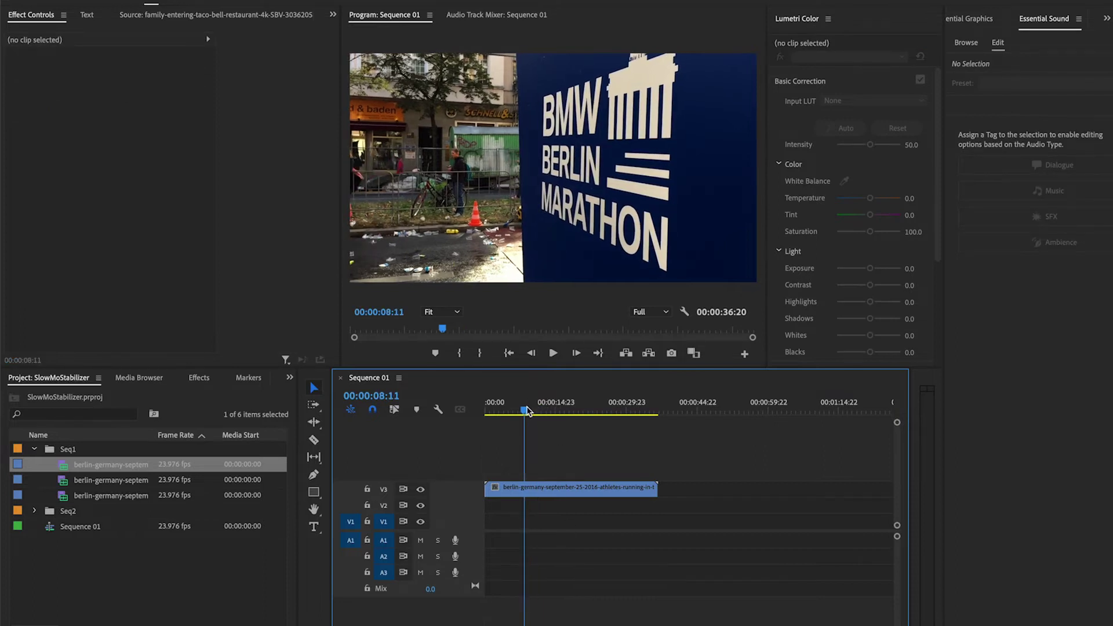
key(space)
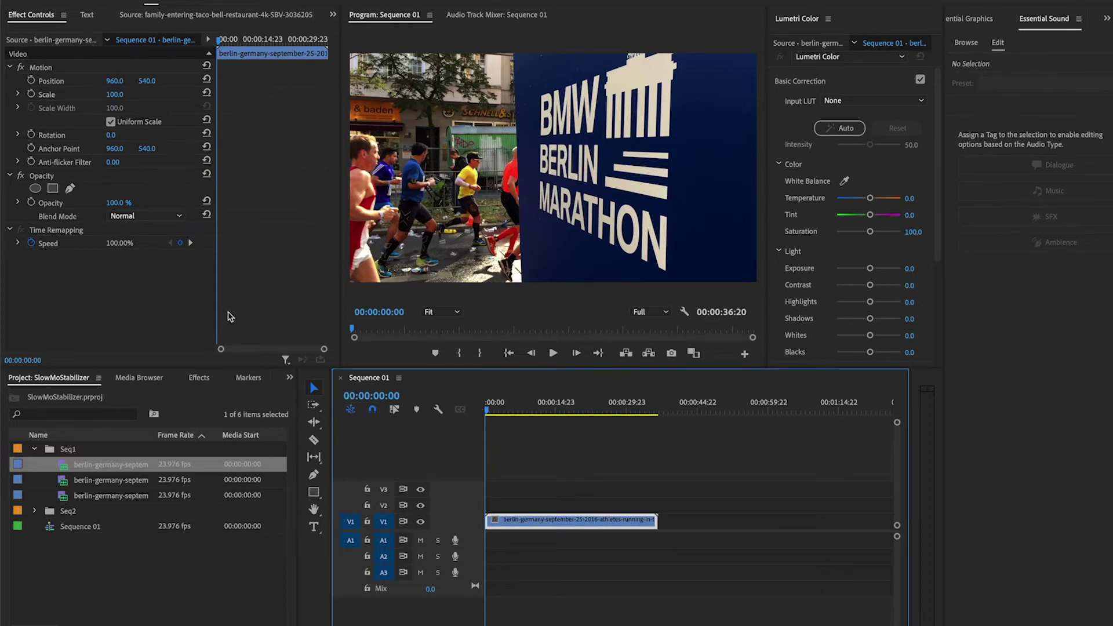
click(199, 378)
- Search effects for 'warp', apply Warp Stabilizer to the Berlin marathon clip, and play it
click(103, 394)
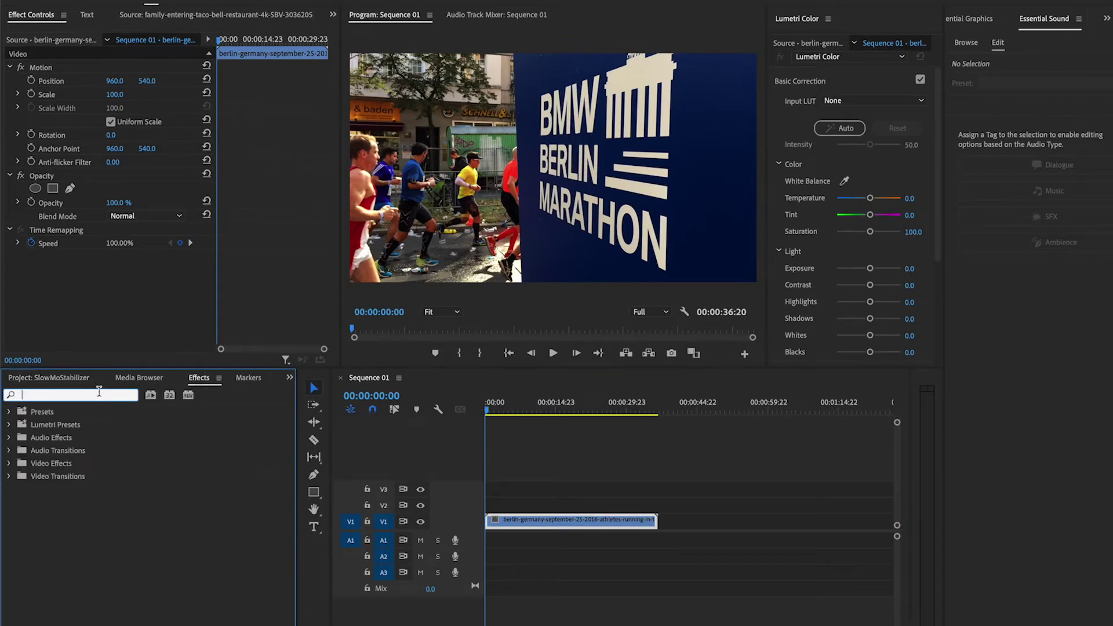
text(warp)
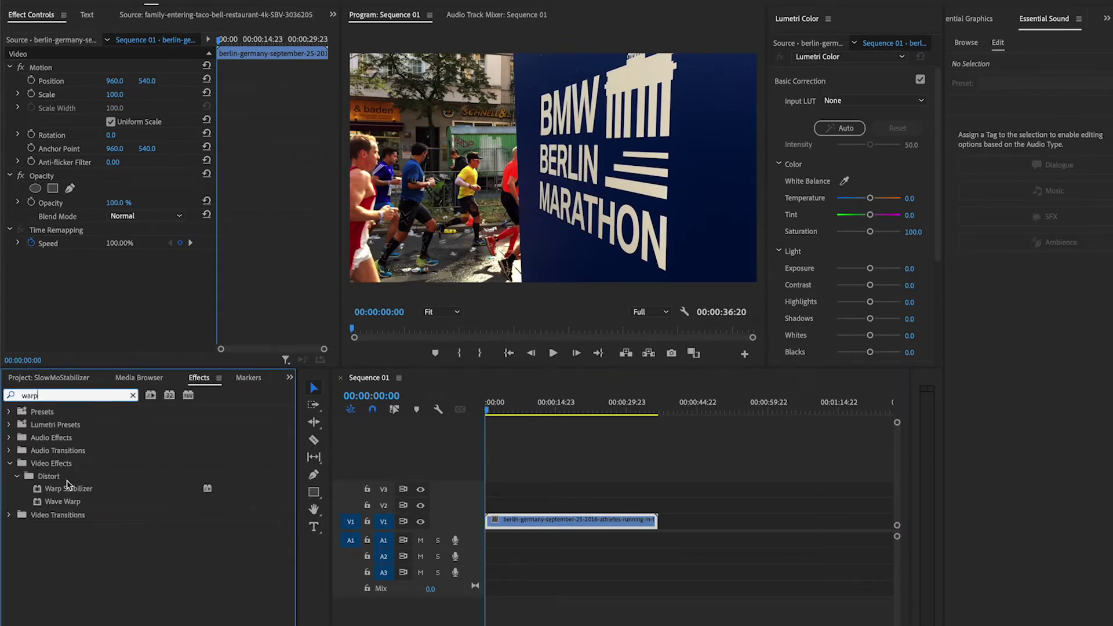
click(72, 492)
drag(574, 484, 561, 529)
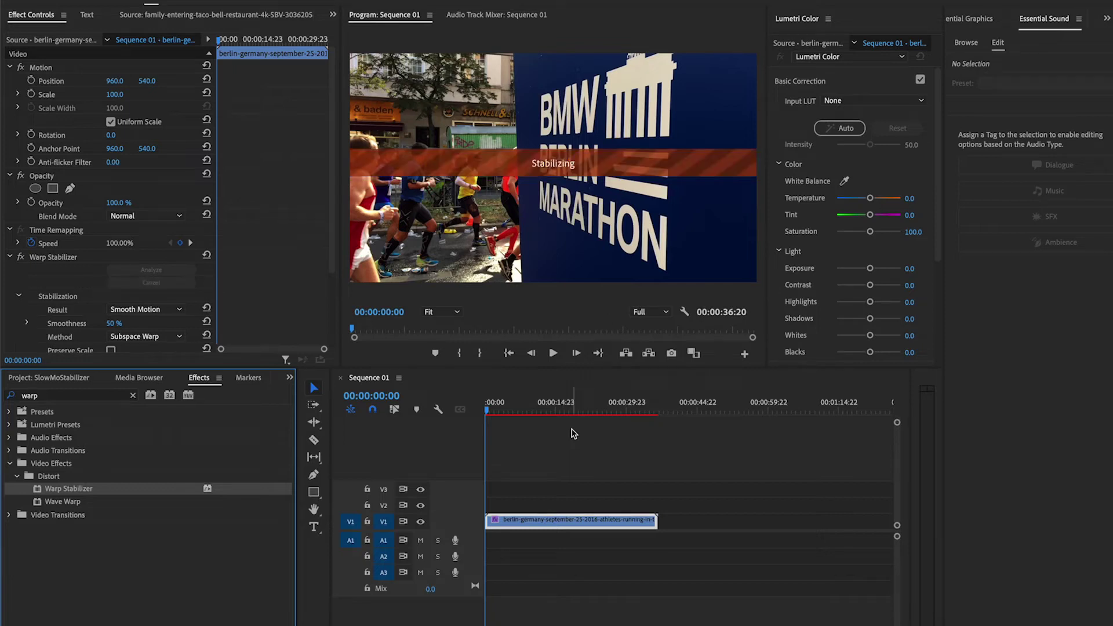
click(571, 434)
key(space)
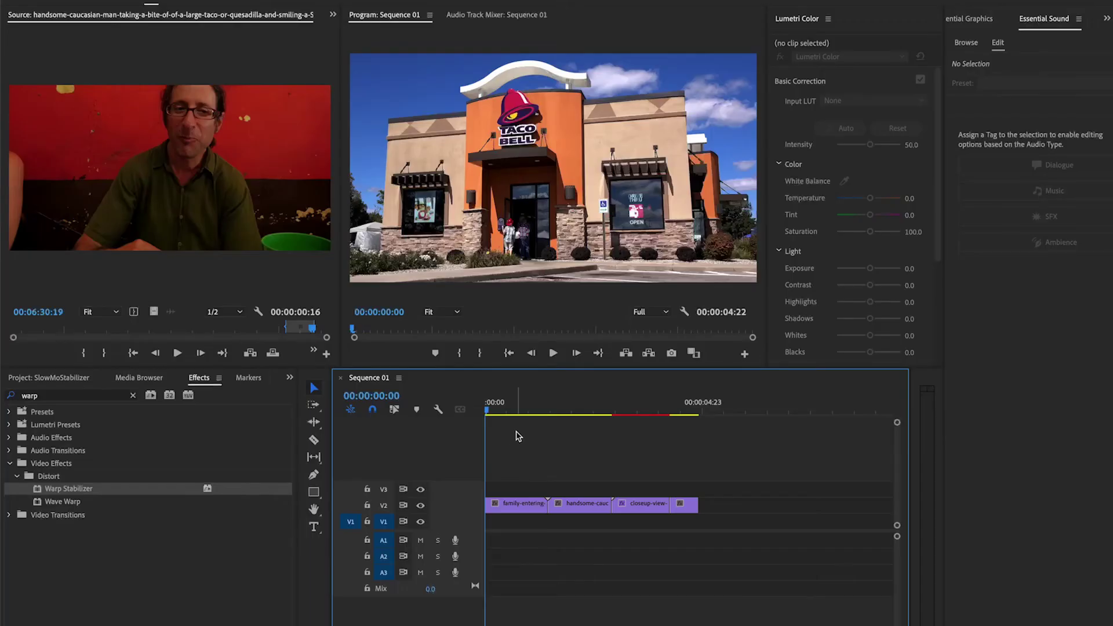
- Play the taco exterior, eating, and drain clips, then replay from the eating clip
key(space)
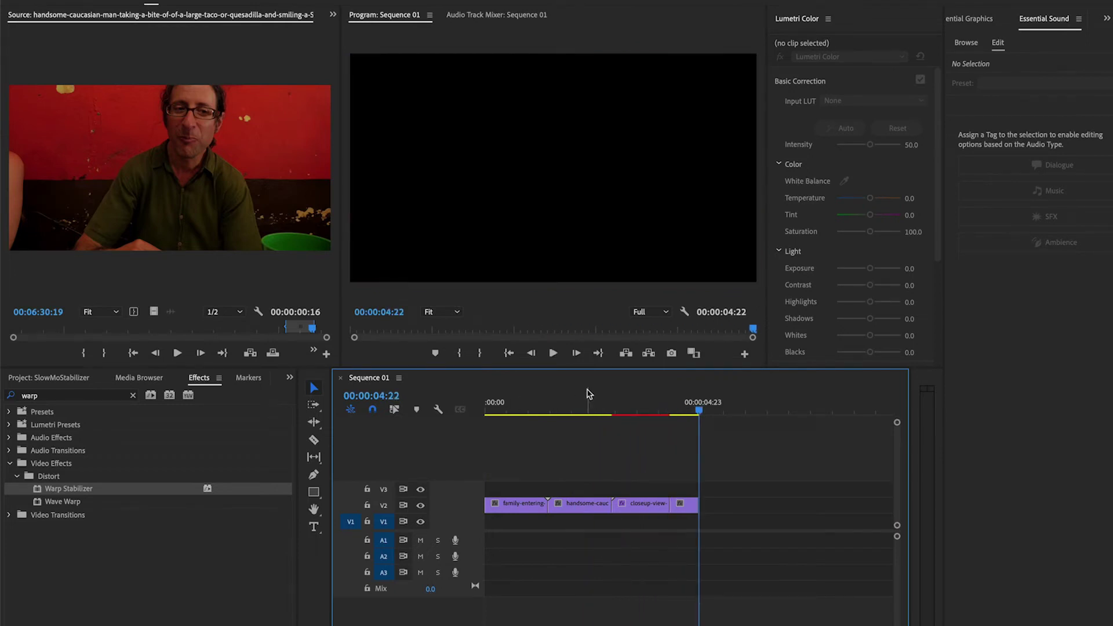
mouse_move(603, 406)
mouse_down()
mouse_move(639, 412)
mouse_move(606, 412)
mouse_up()
key(space)
- Set the closeup-view drain clip's speed to 40% and play it back
click(635, 504)
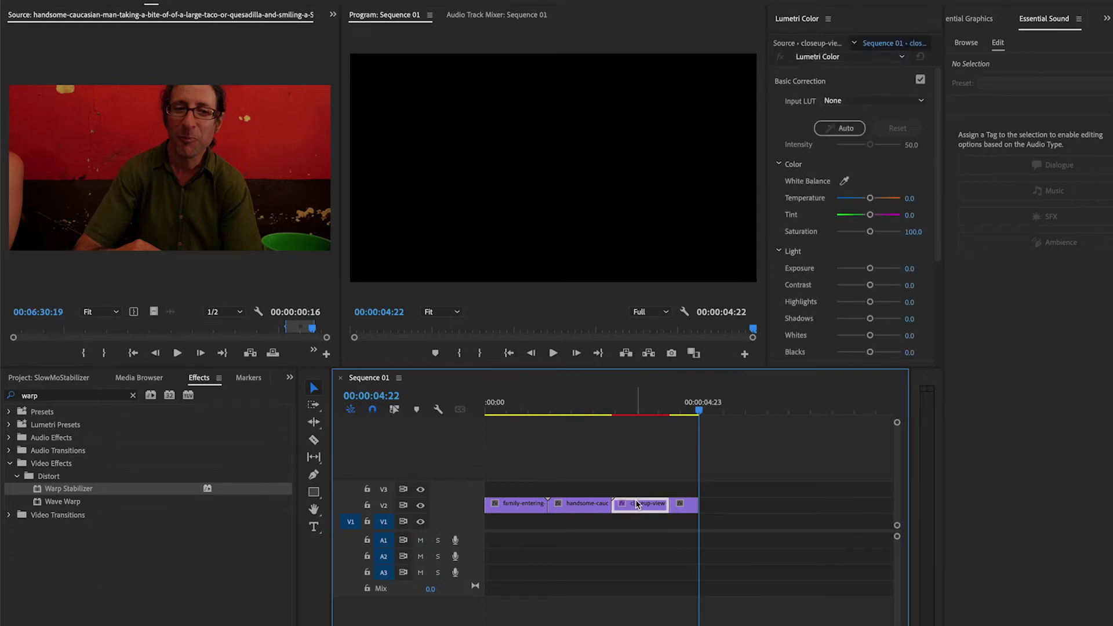
right_click(634, 503)
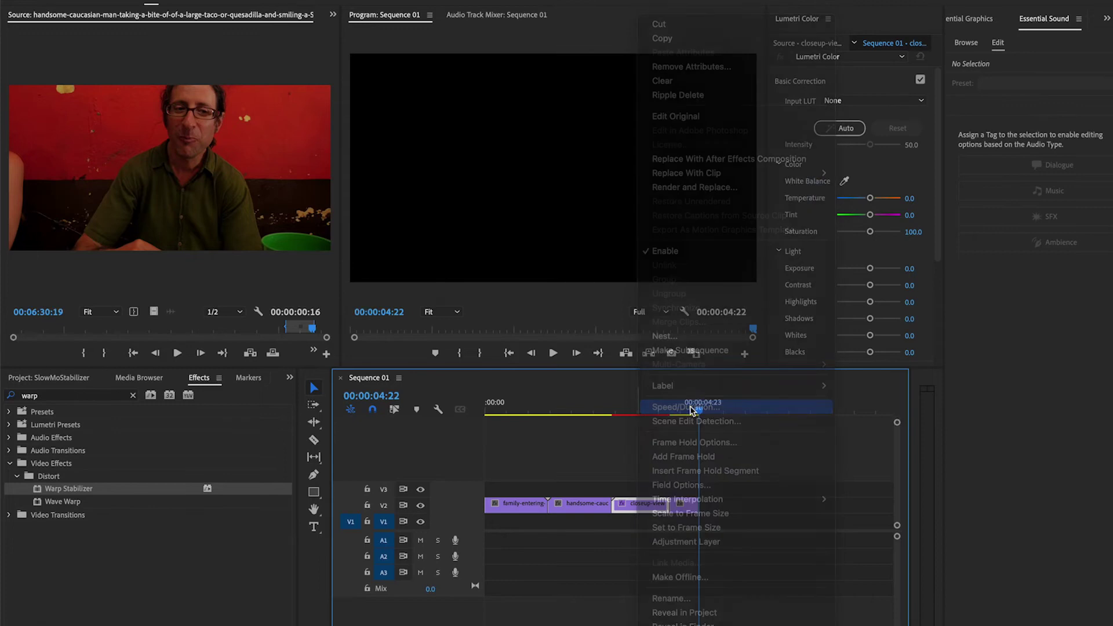
click(686, 407)
text(40)
key(Return)
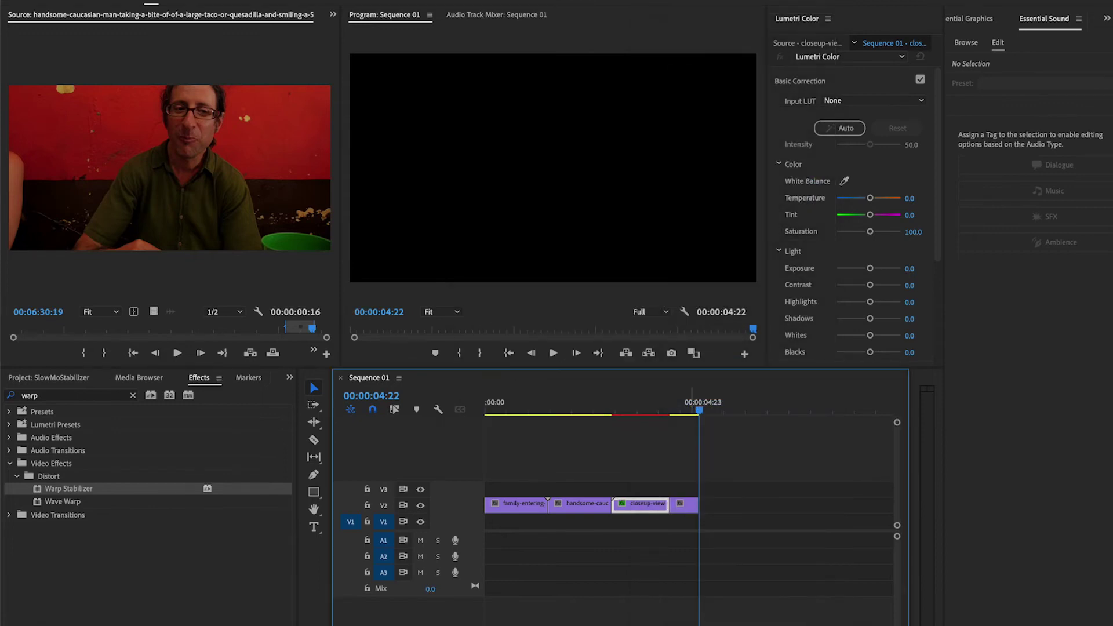
click(609, 404)
key(space)
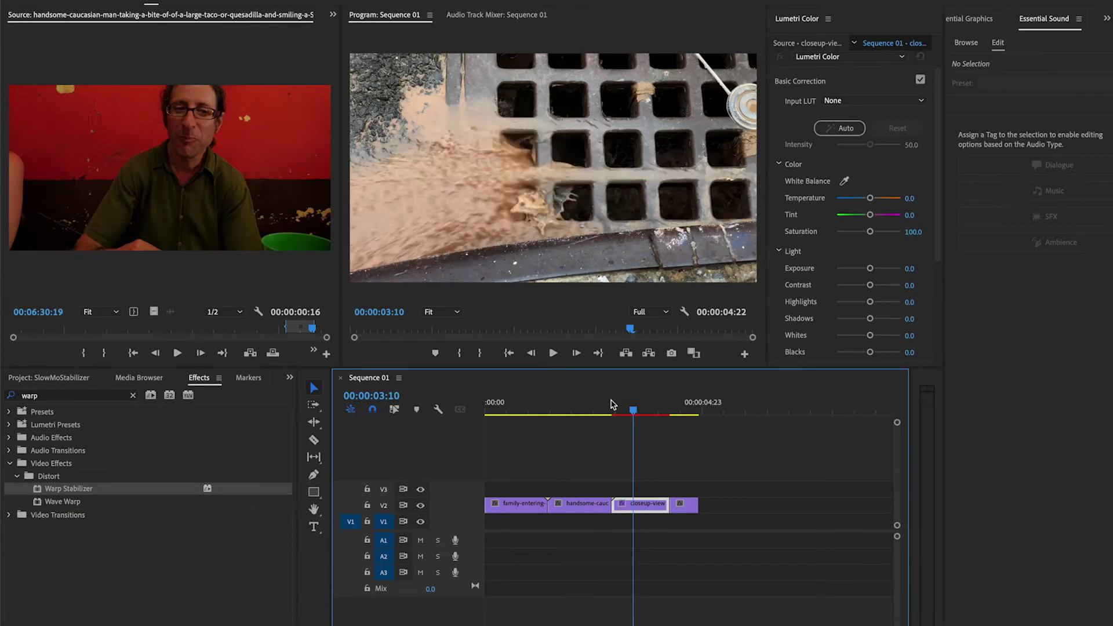
click(637, 453)
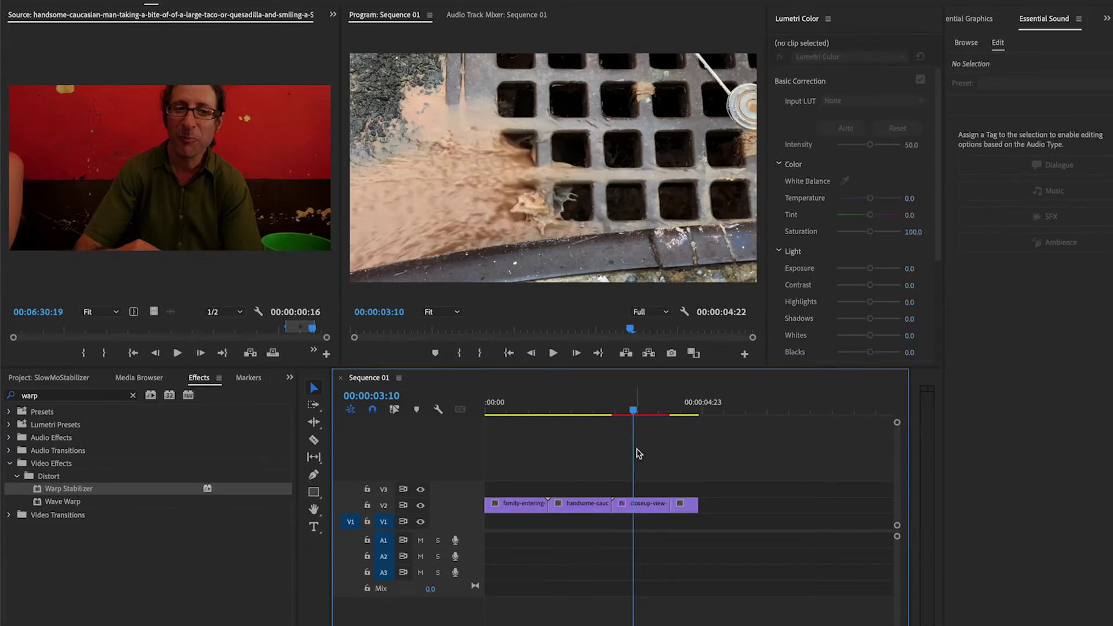
- Nest the drain clip as Nested Sequence 01 and inspect its contents
click(650, 505)
right_click(650, 504)
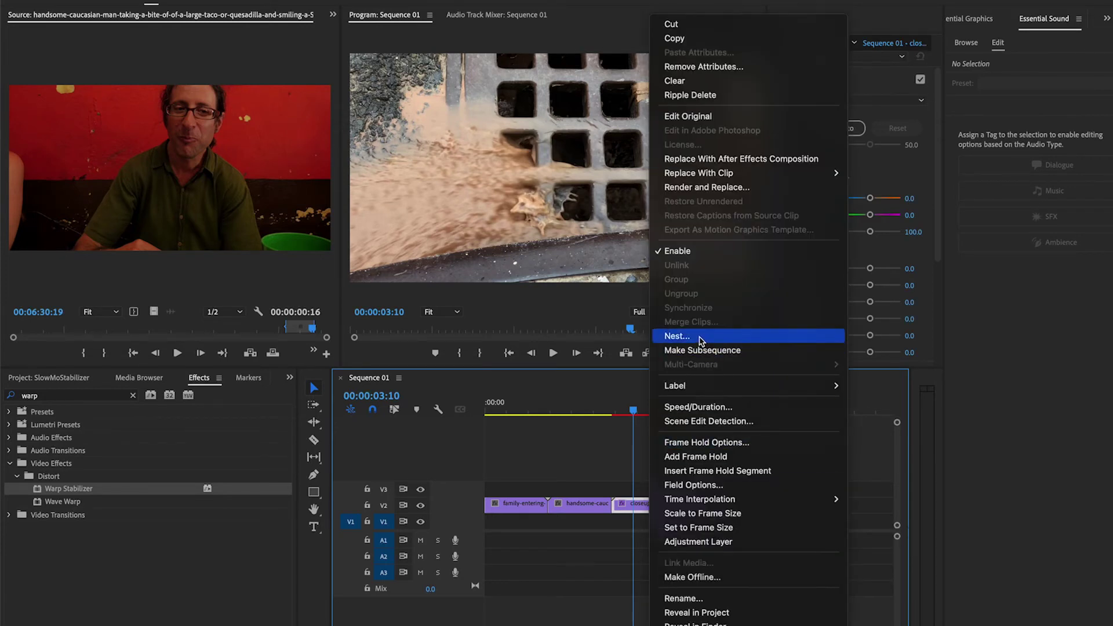
click(700, 337)
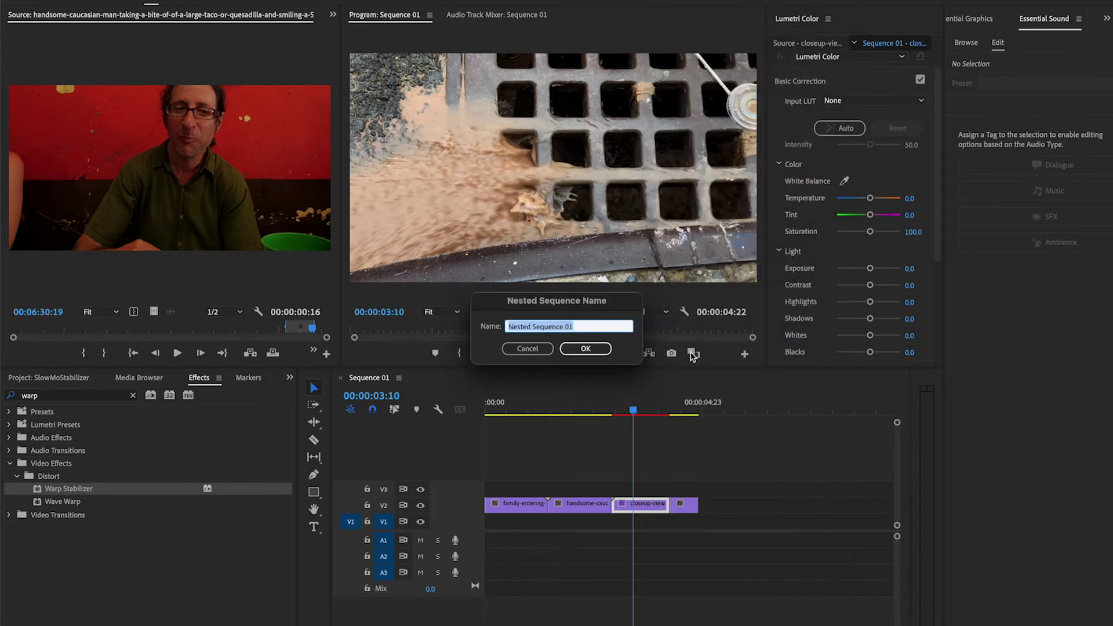
click(585, 348)
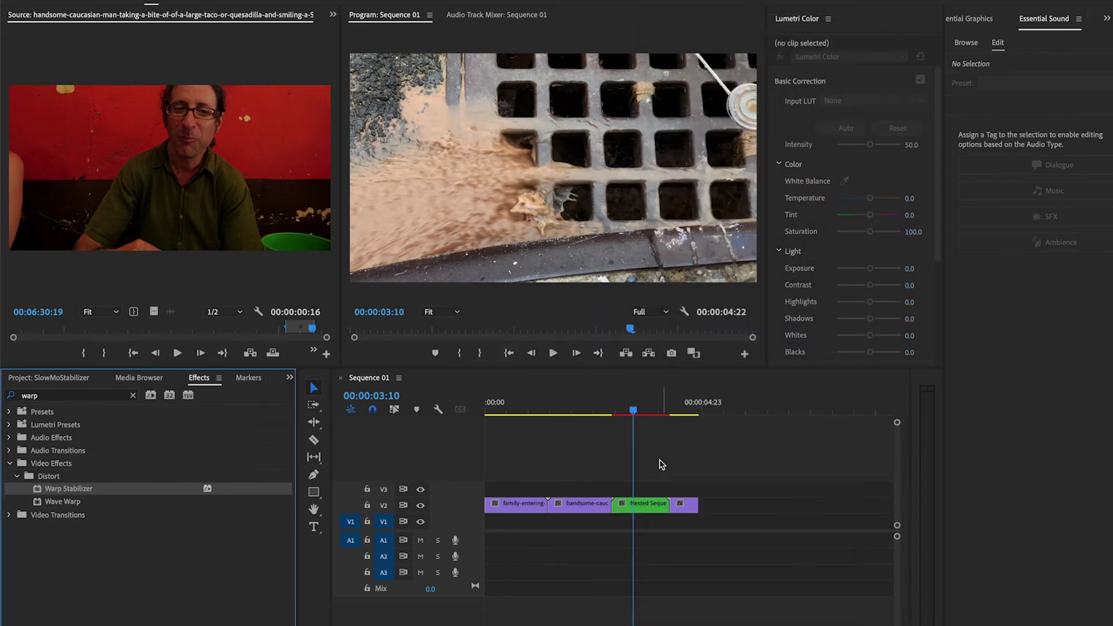
double_click(641, 504)
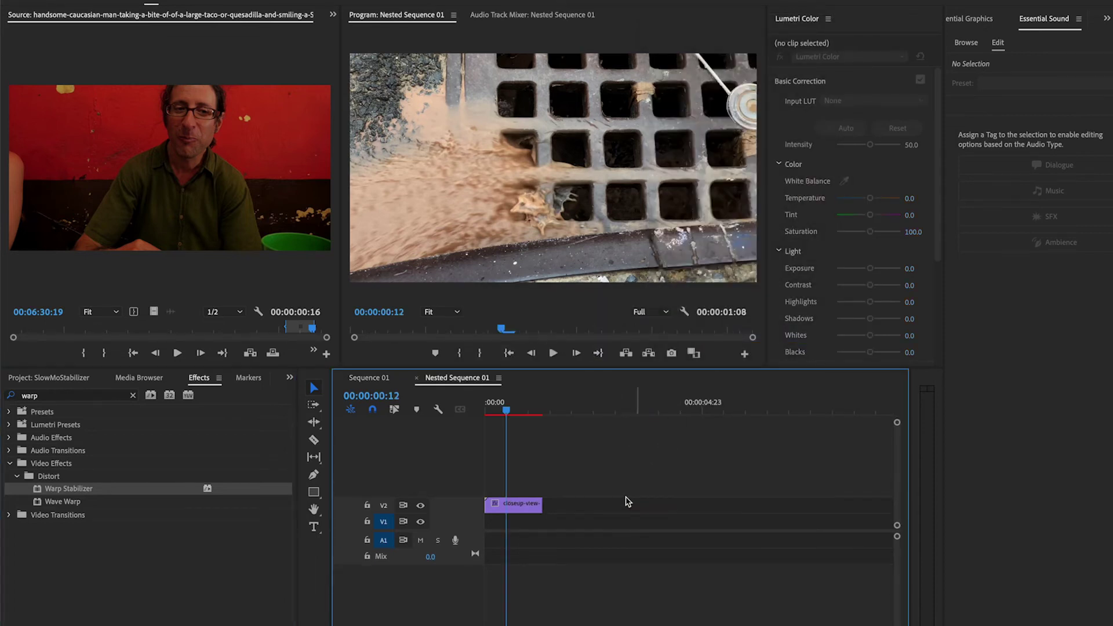
click(416, 377)
- Slow the nested clip to 40% speed and play it back from around 02:13
right_click(653, 504)
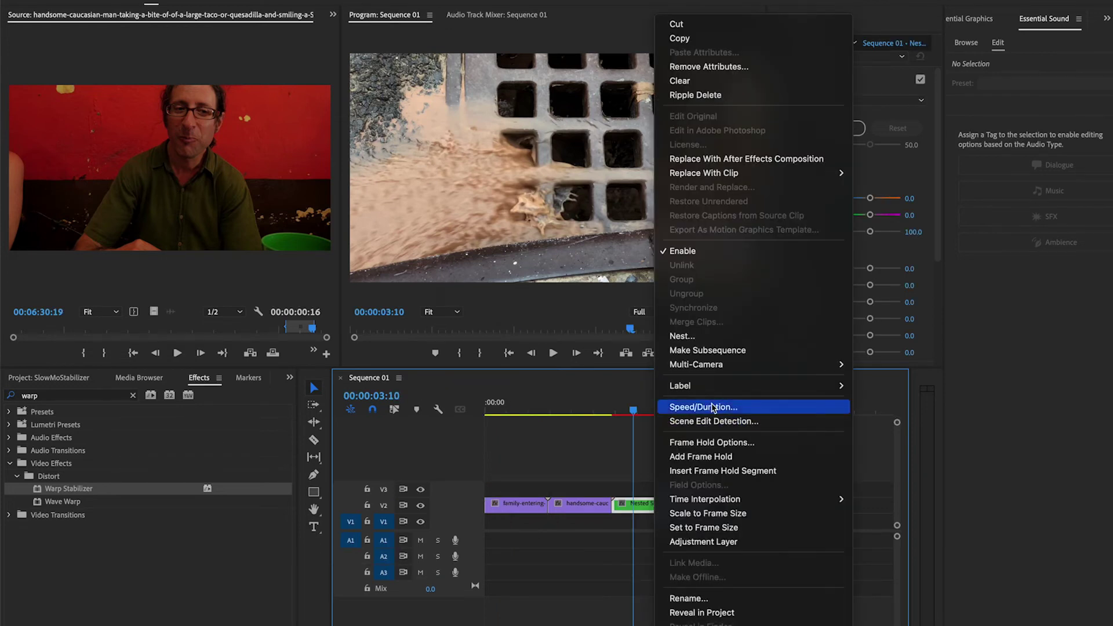
click(713, 407)
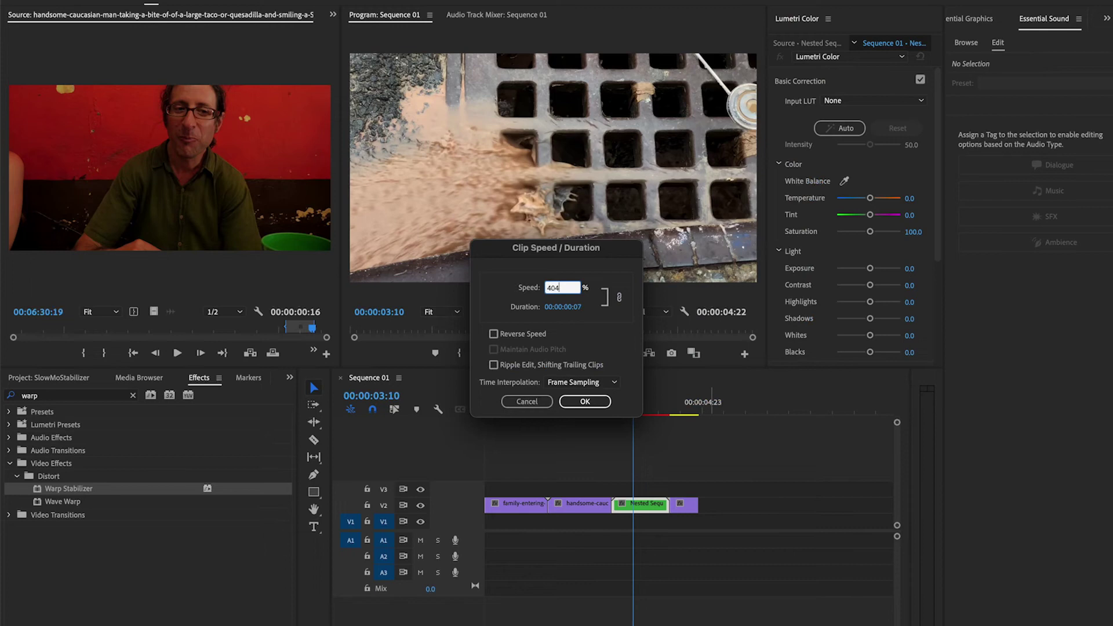
key(Return)
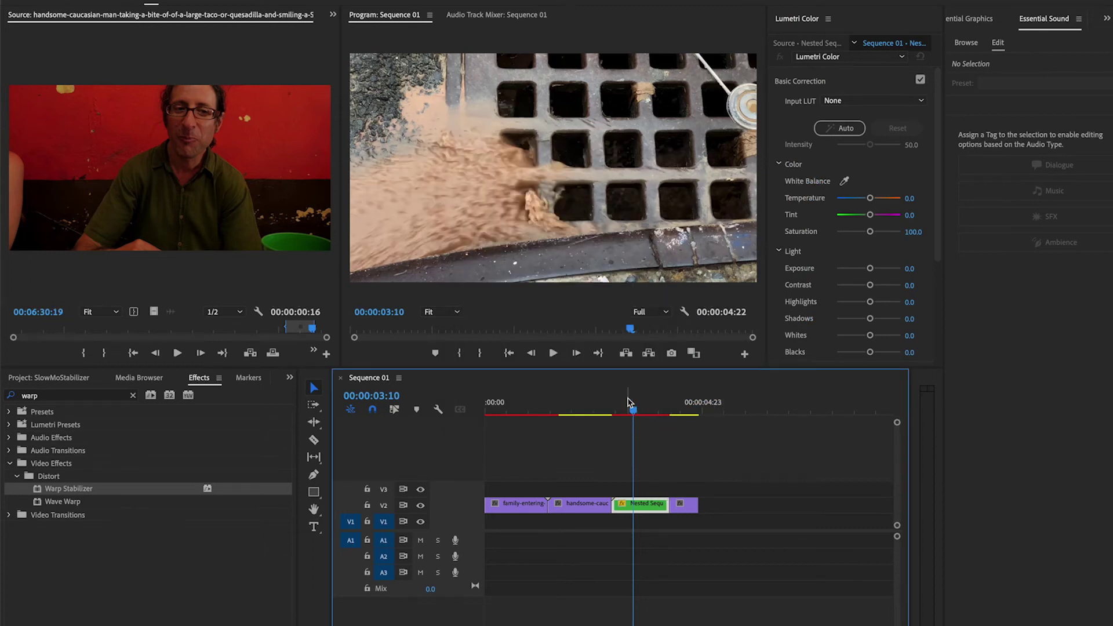
drag(629, 402, 608, 400)
key(space)
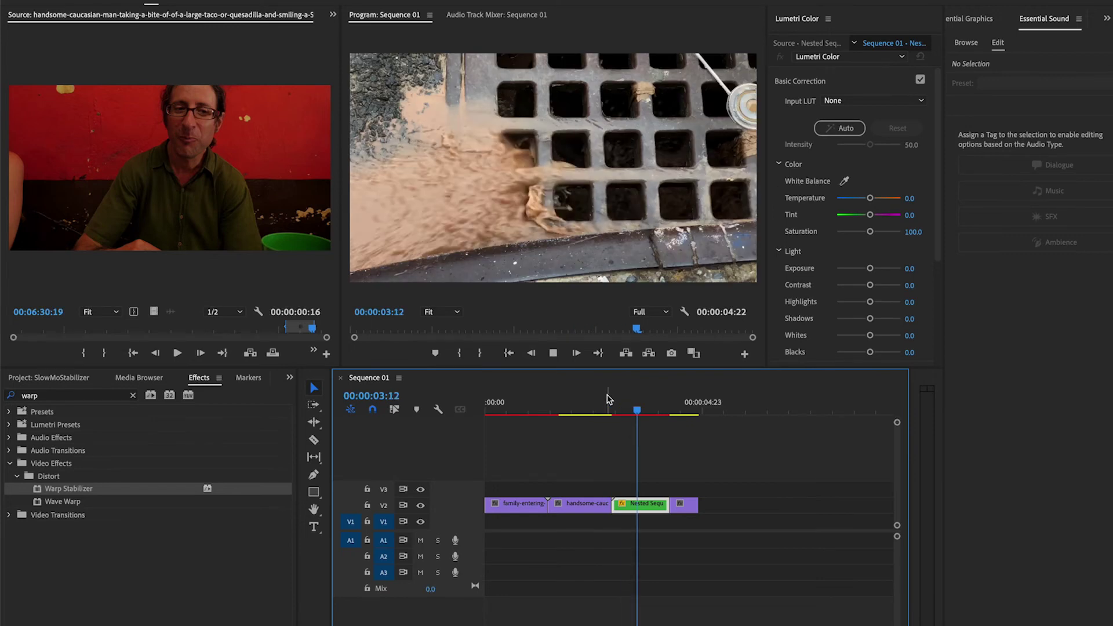
drag(608, 399, 616, 400)
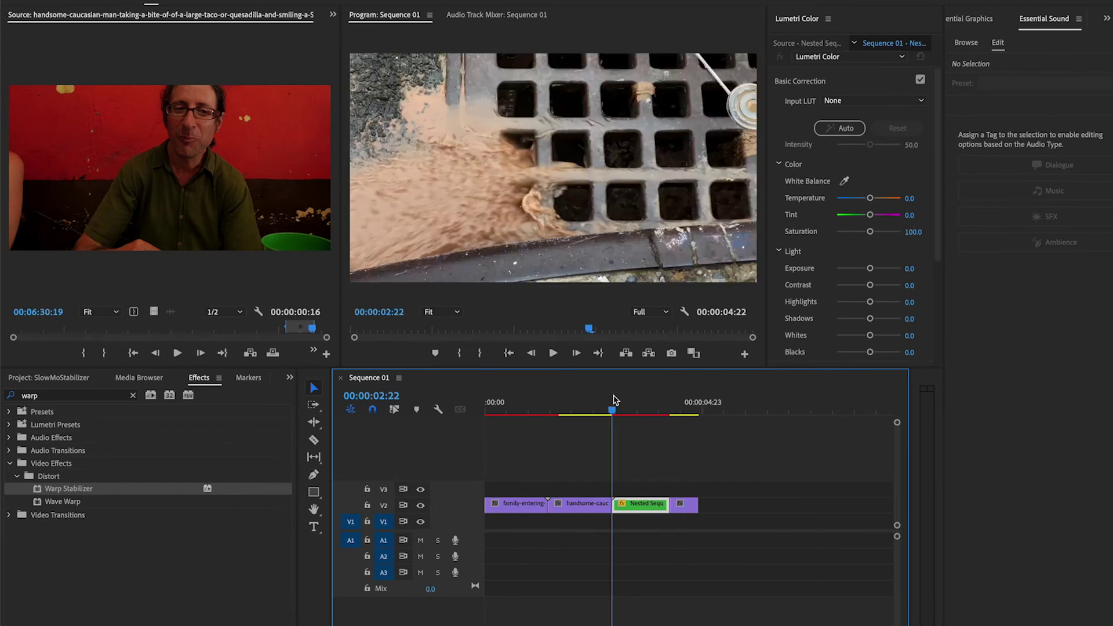
key(space)
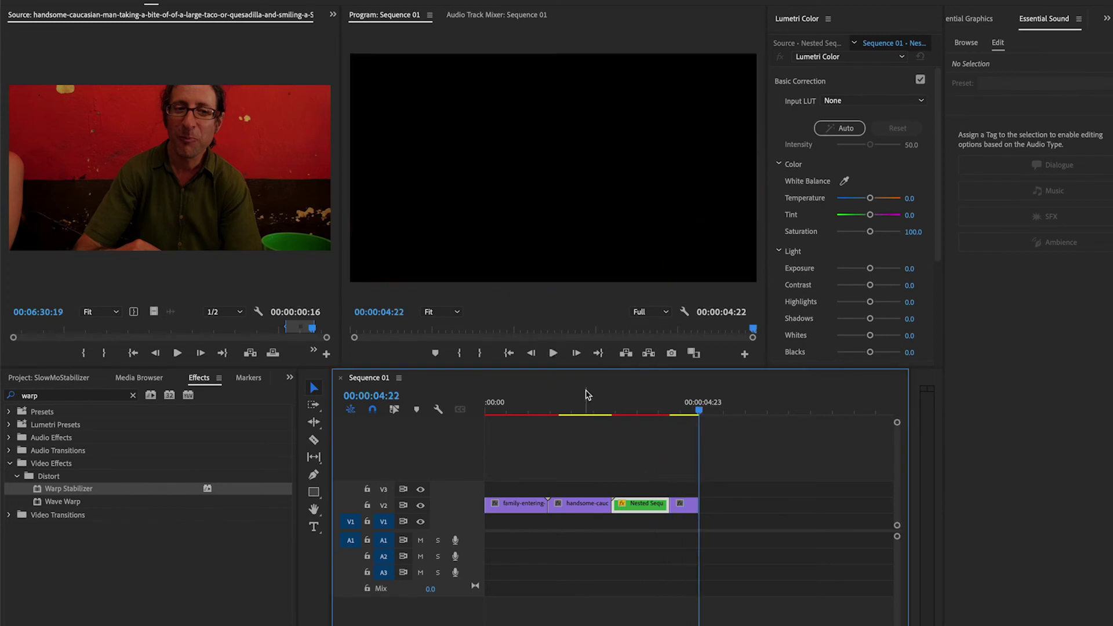
click(595, 407)
key(space)
click(634, 407)
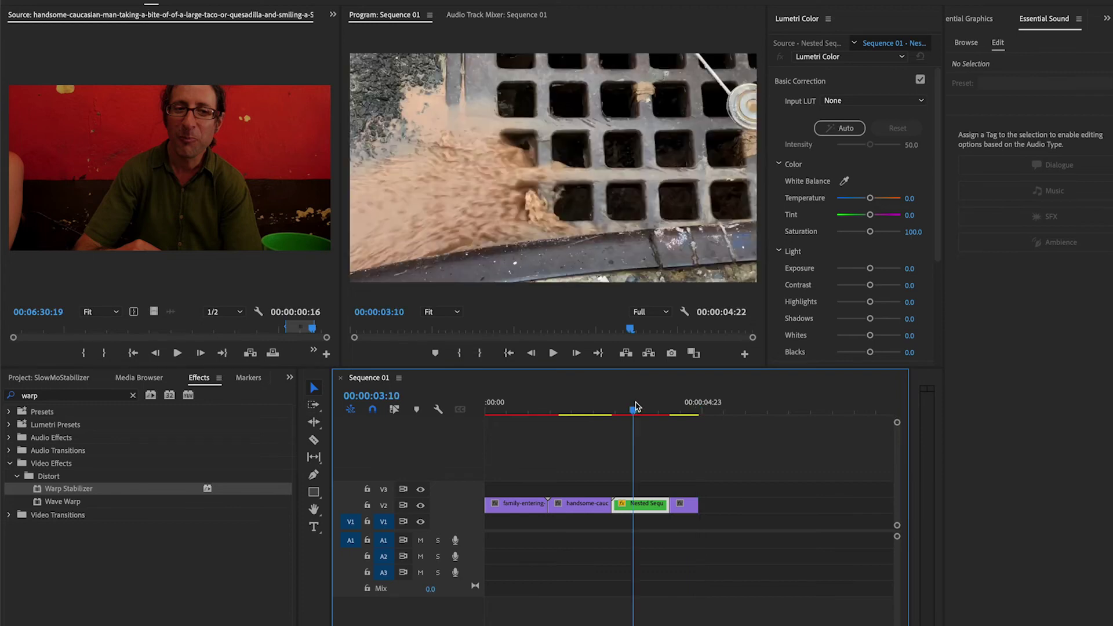
- Play Sequence 01 from the start to review the slowed nested clip
drag(628, 406, 589, 407)
key(Home)
key(space)
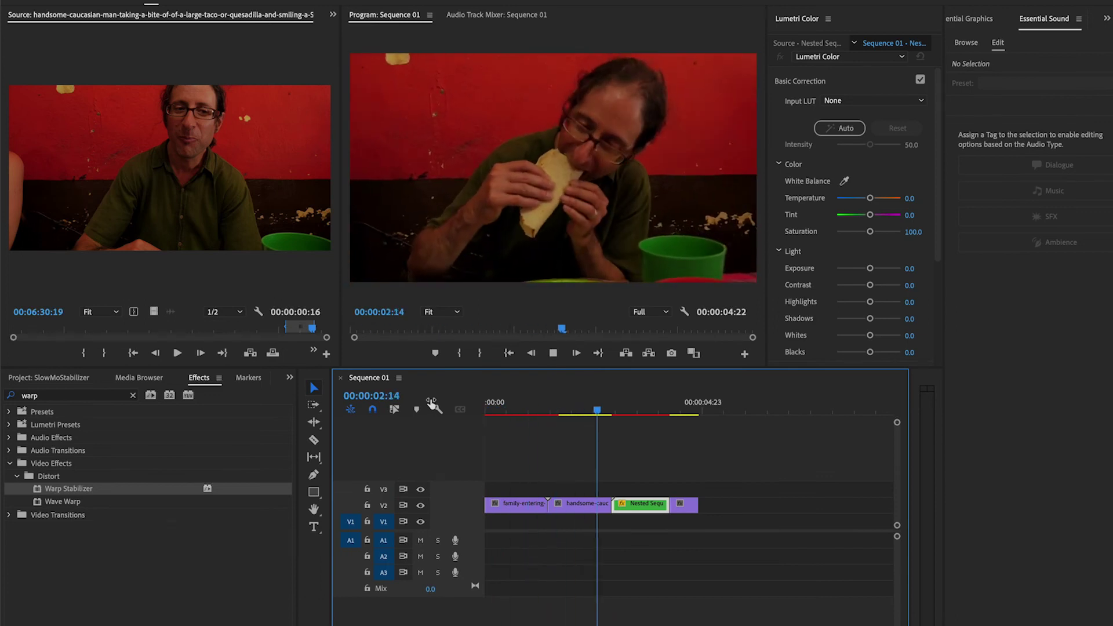
key(space)
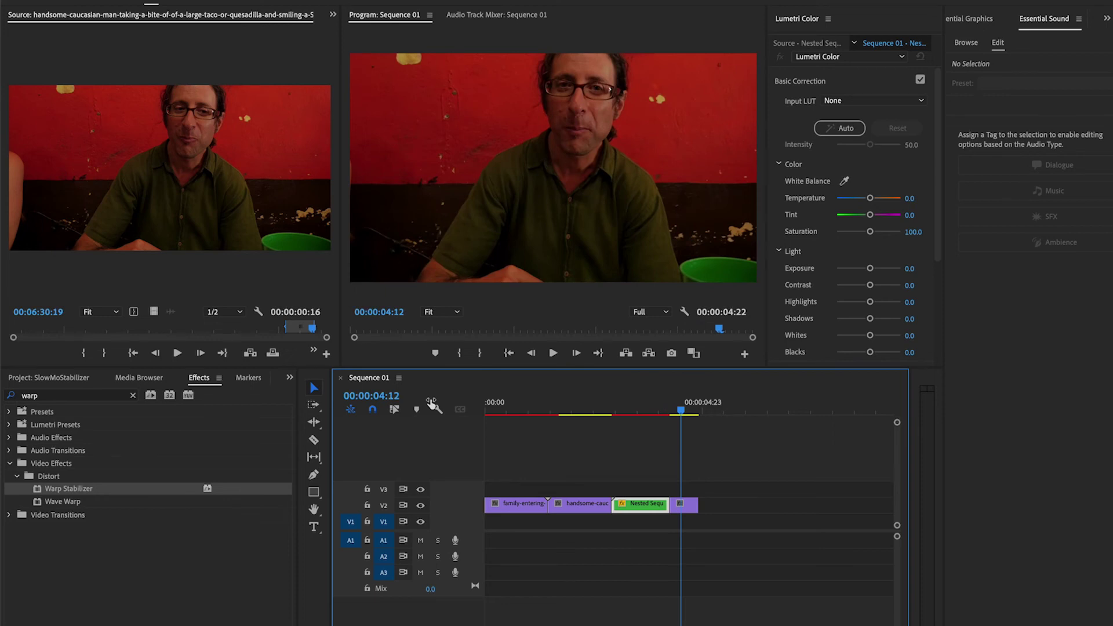
- Move the Nested Sequence 01 clip from V2 up to track V3
drag(634, 401, 666, 400)
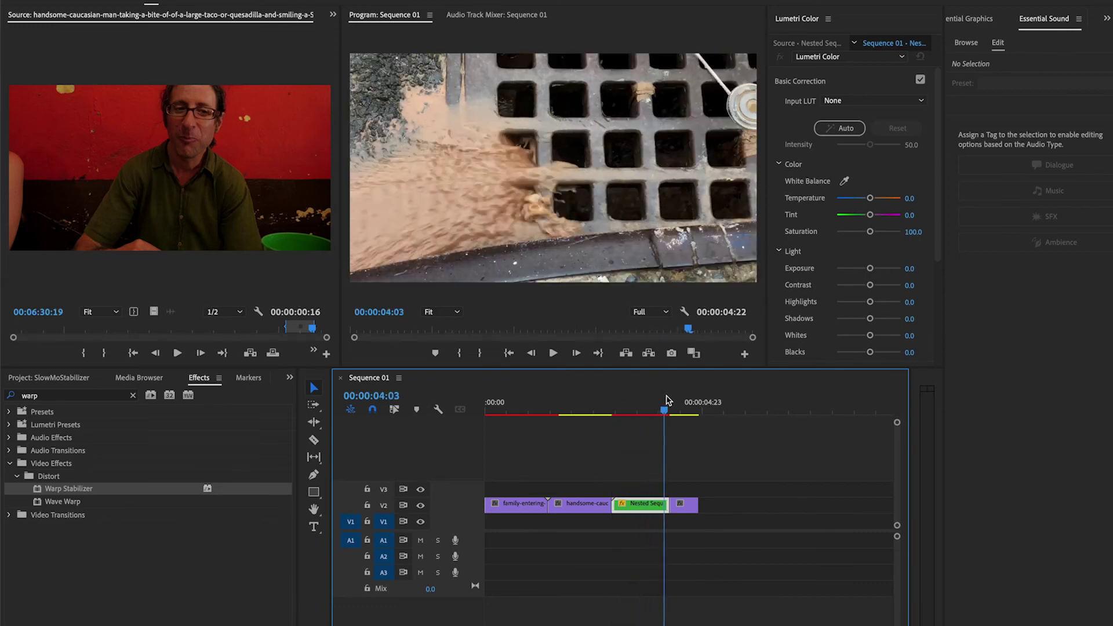
click(662, 503)
mouse_move(665, 504)
mouse_down()
mouse_move(689, 509)
mouse_move(650, 490)
mouse_up()
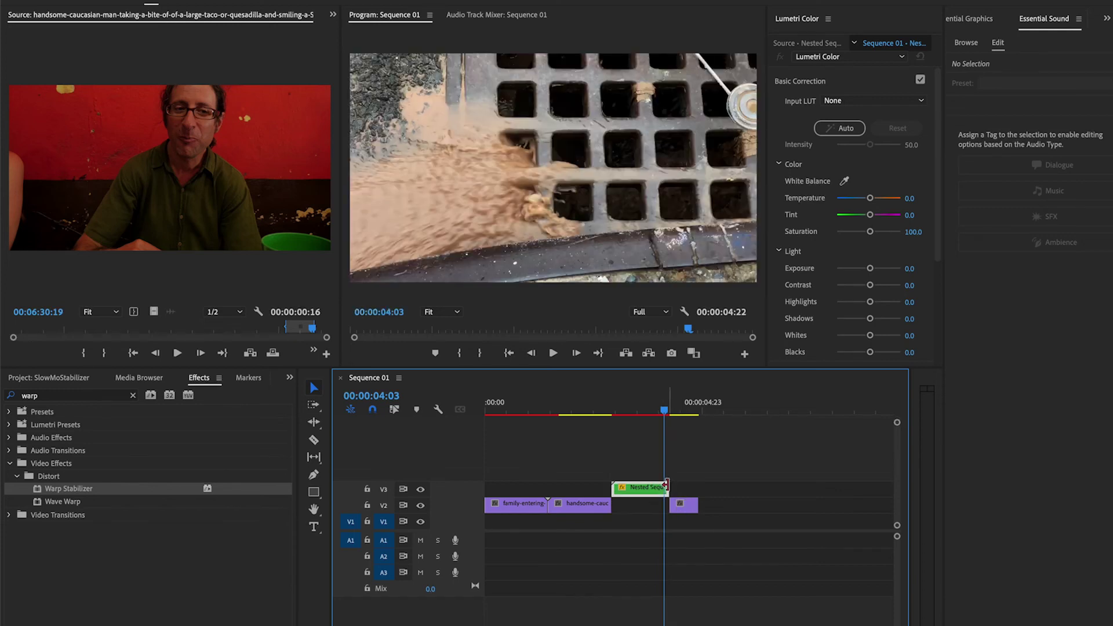